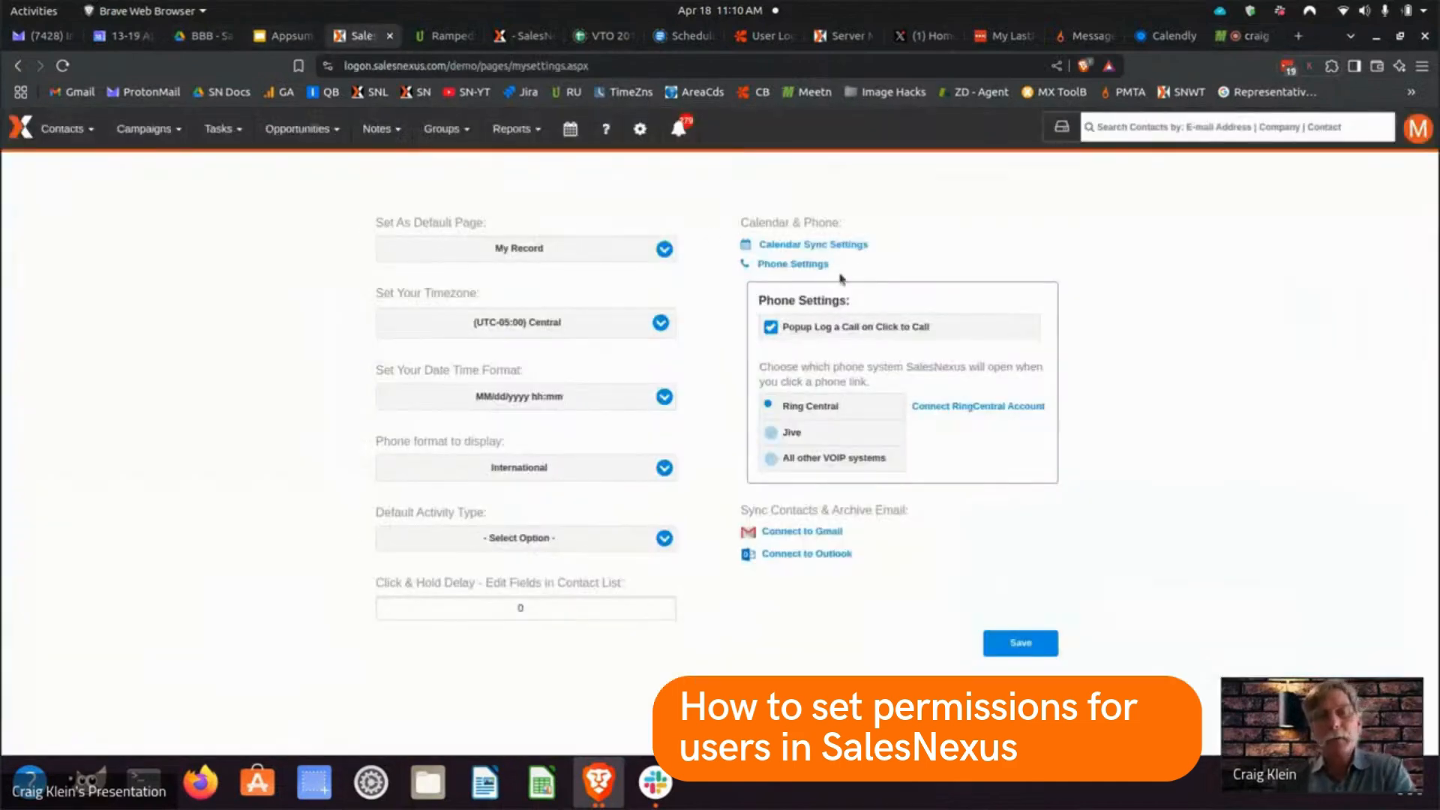
Step: Open the user management settings and examine the security levels of the Admin Testing account and the administrator account listed below it
left_click(641, 131)
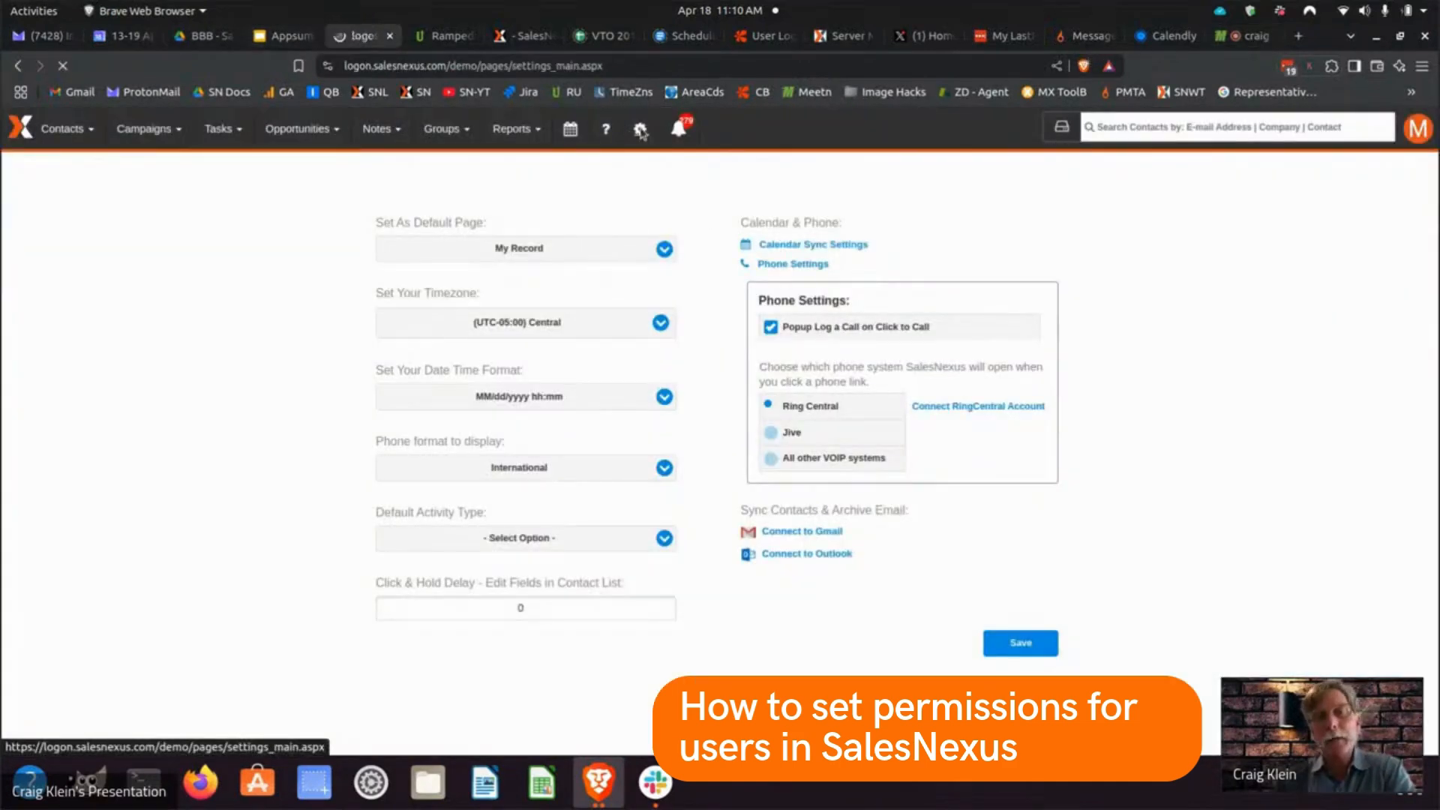
left_click(930, 406)
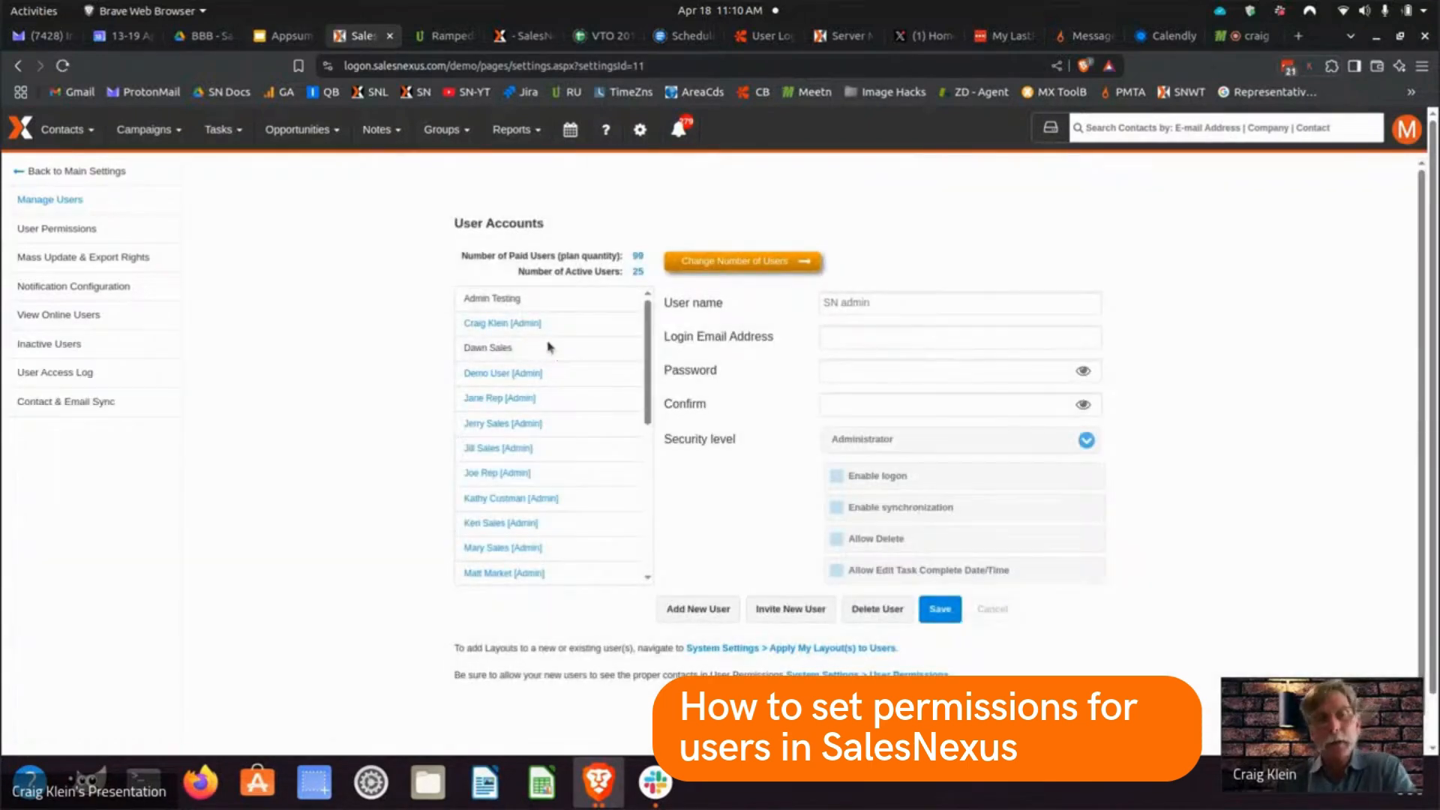
left_click(492, 297)
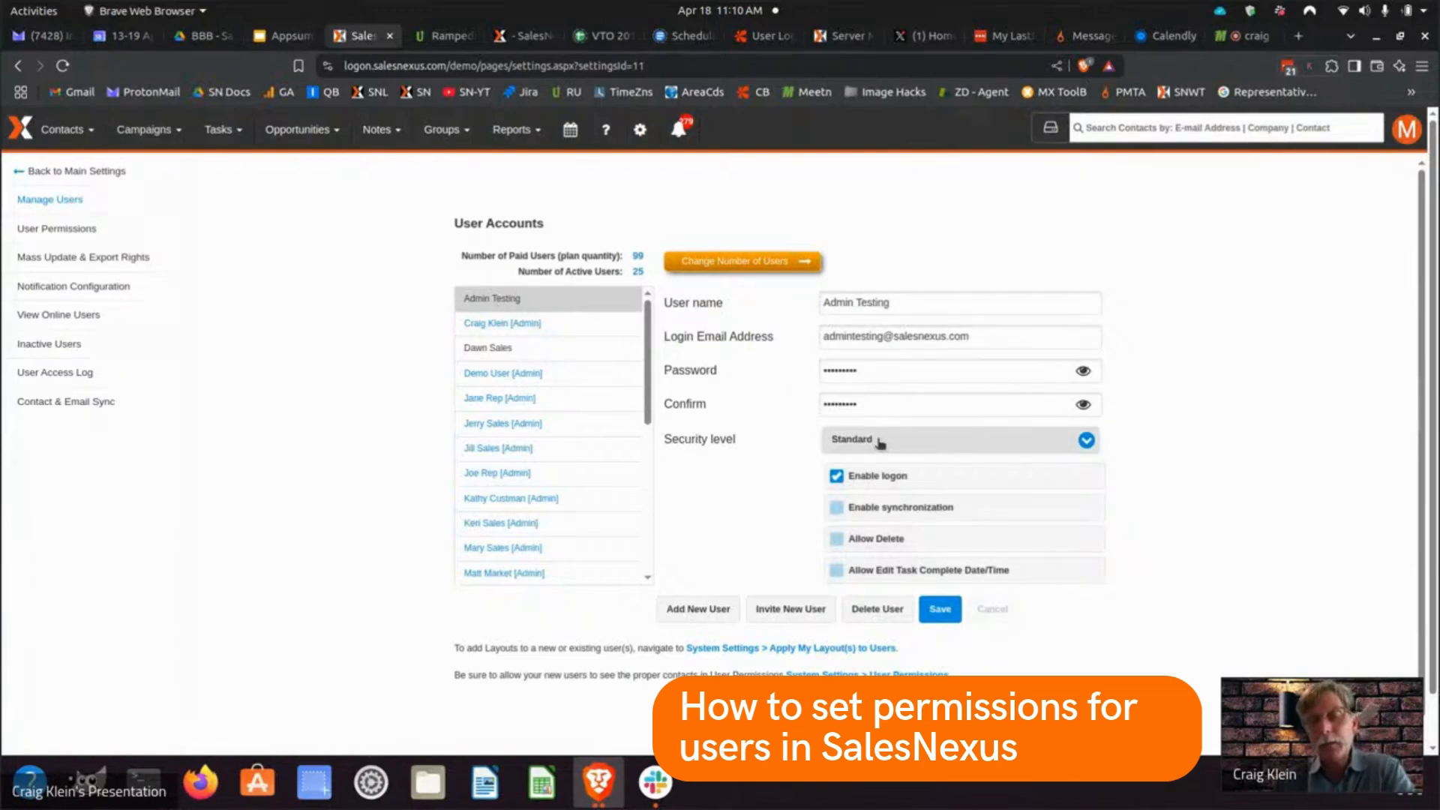
left_click(483, 324)
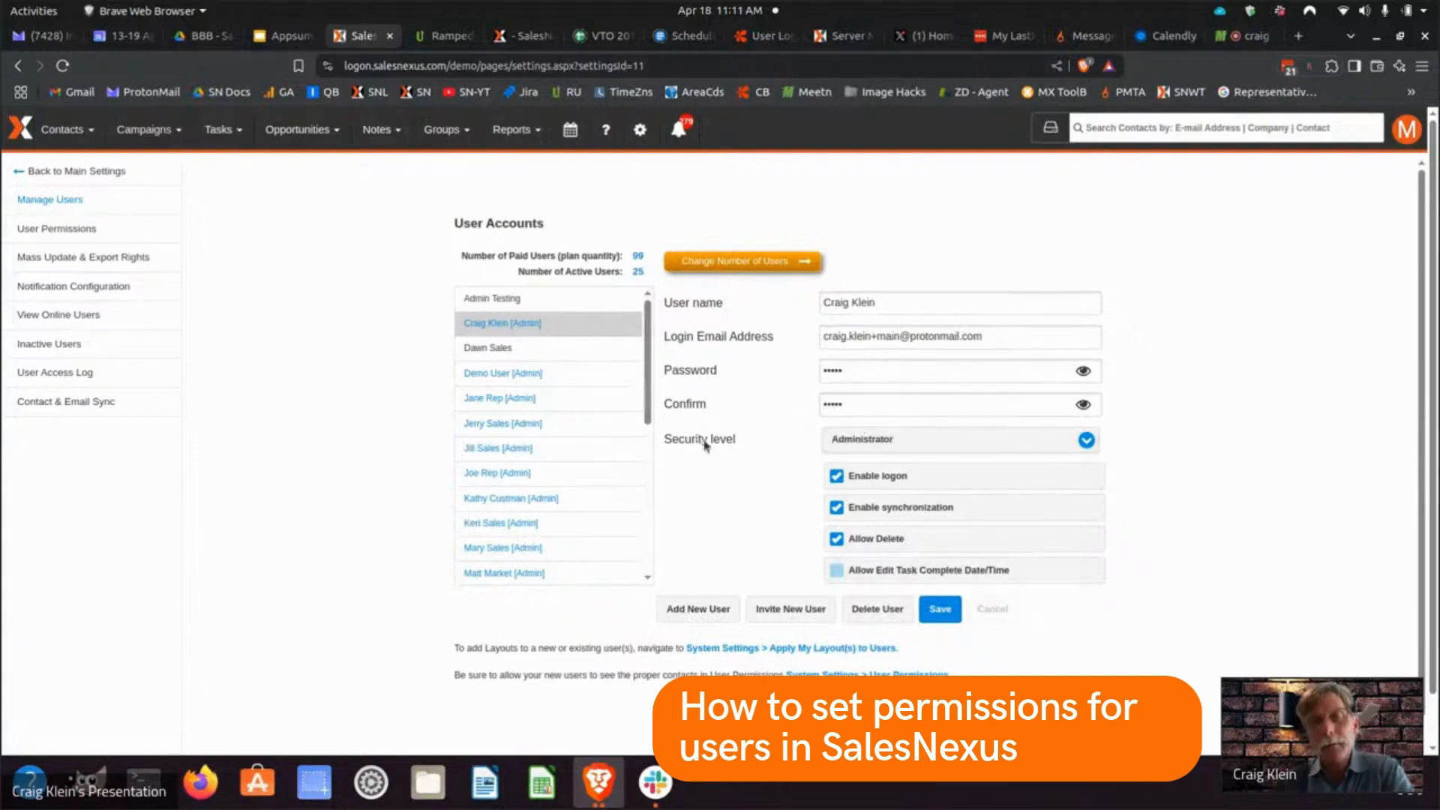
left_click(147, 130)
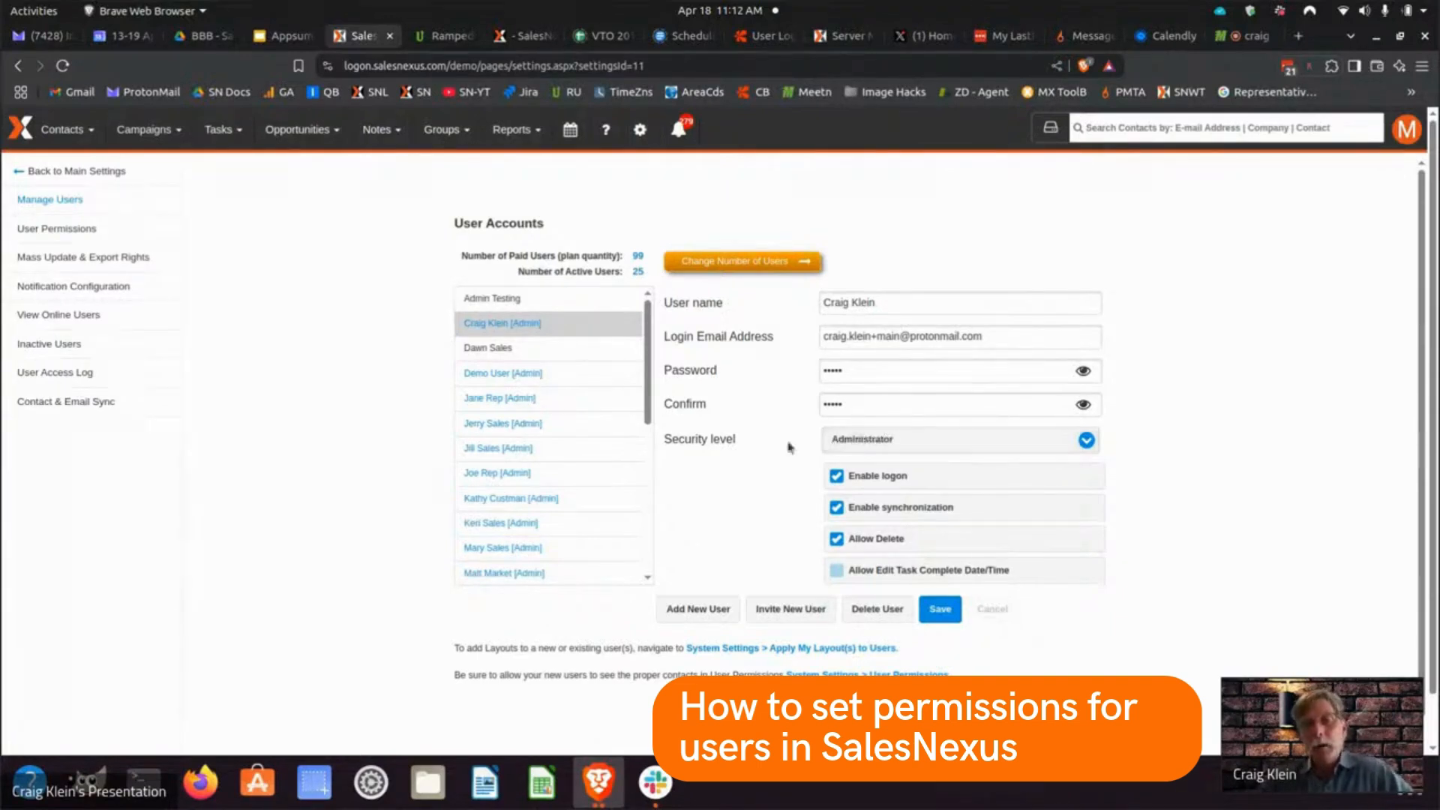
Step: Turn the Allow Delete right off and back on for the selected administrator account
left_click(846, 543)
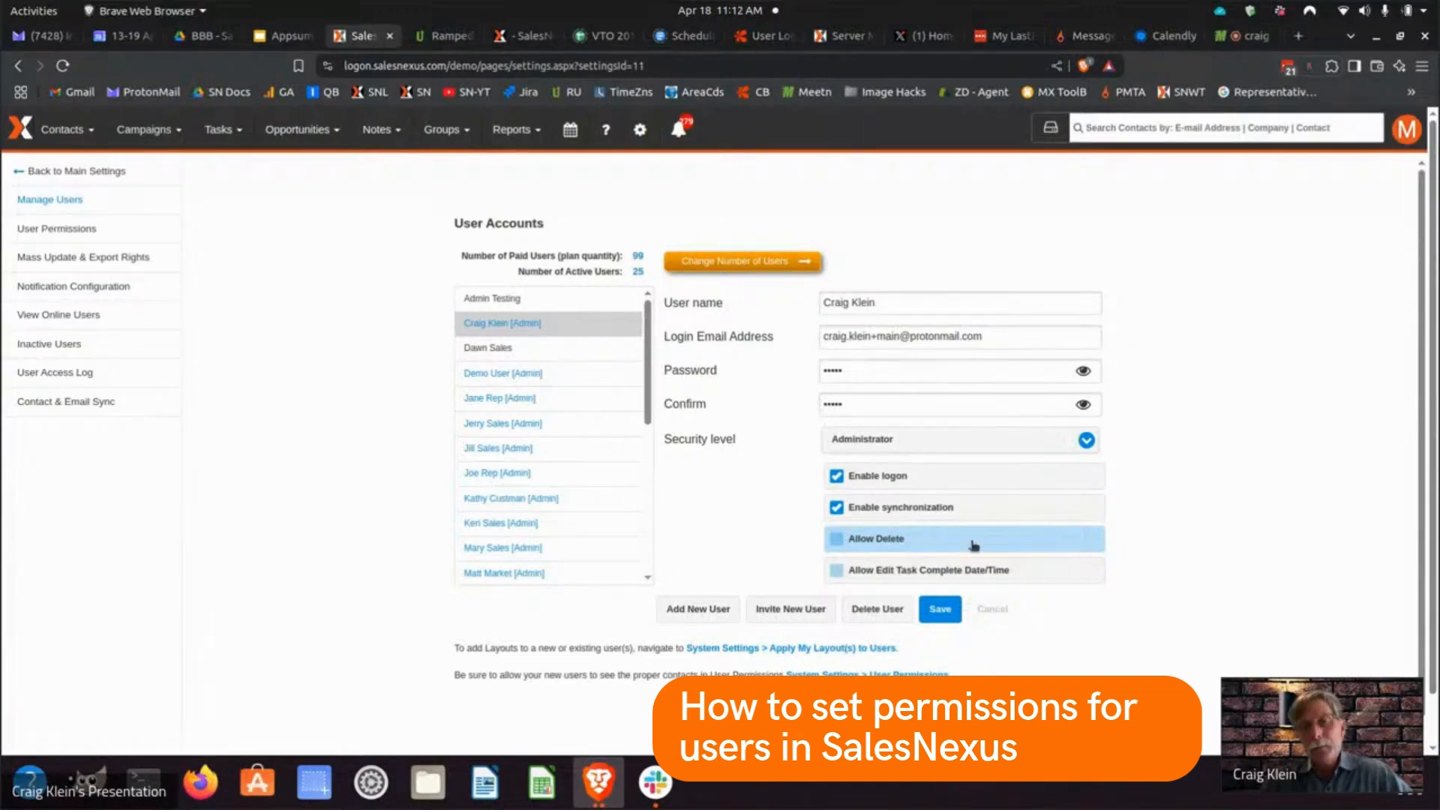
left_click(838, 541)
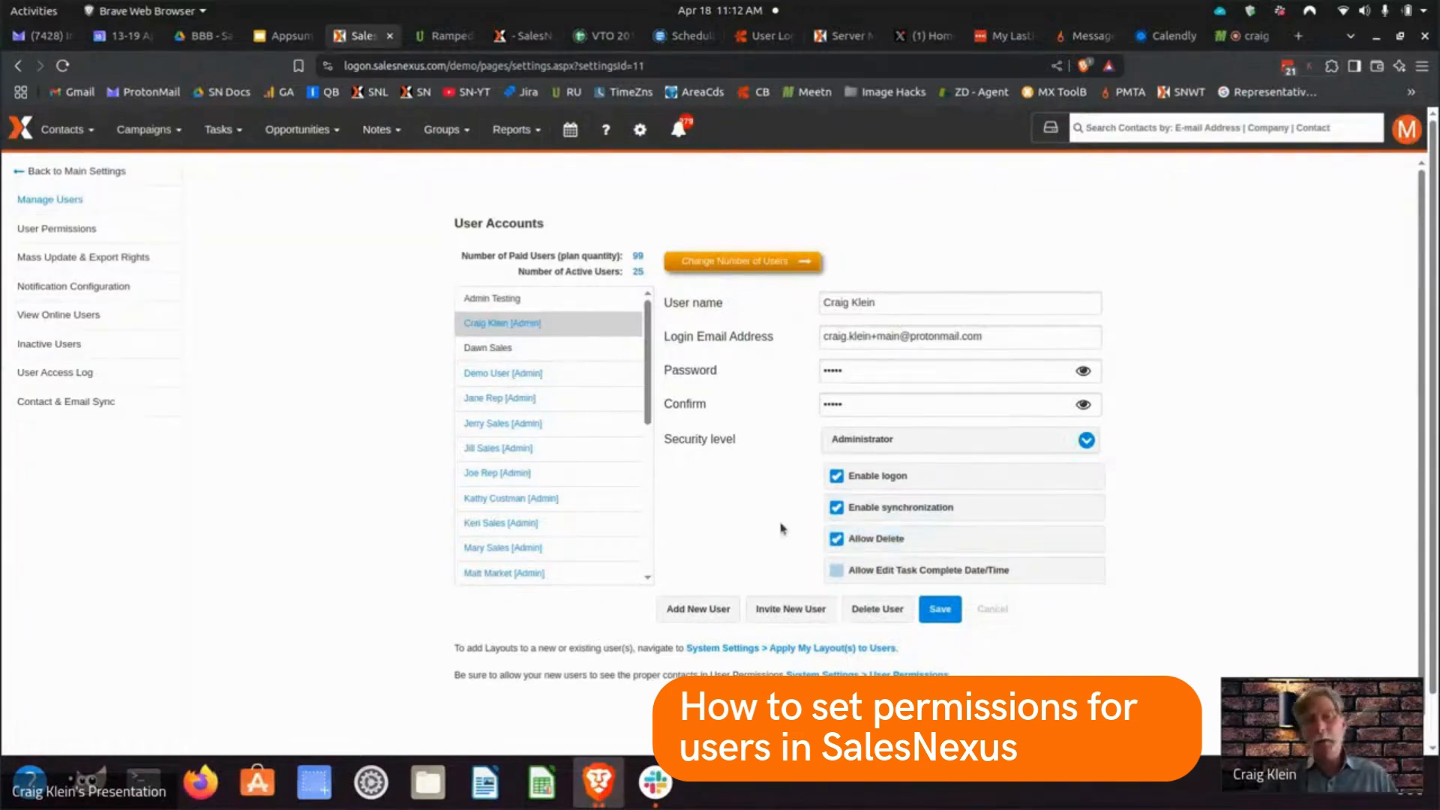
Step: Open the Mass Update & Export Rights settings and review the permissions for all employees
left_click(101, 259)
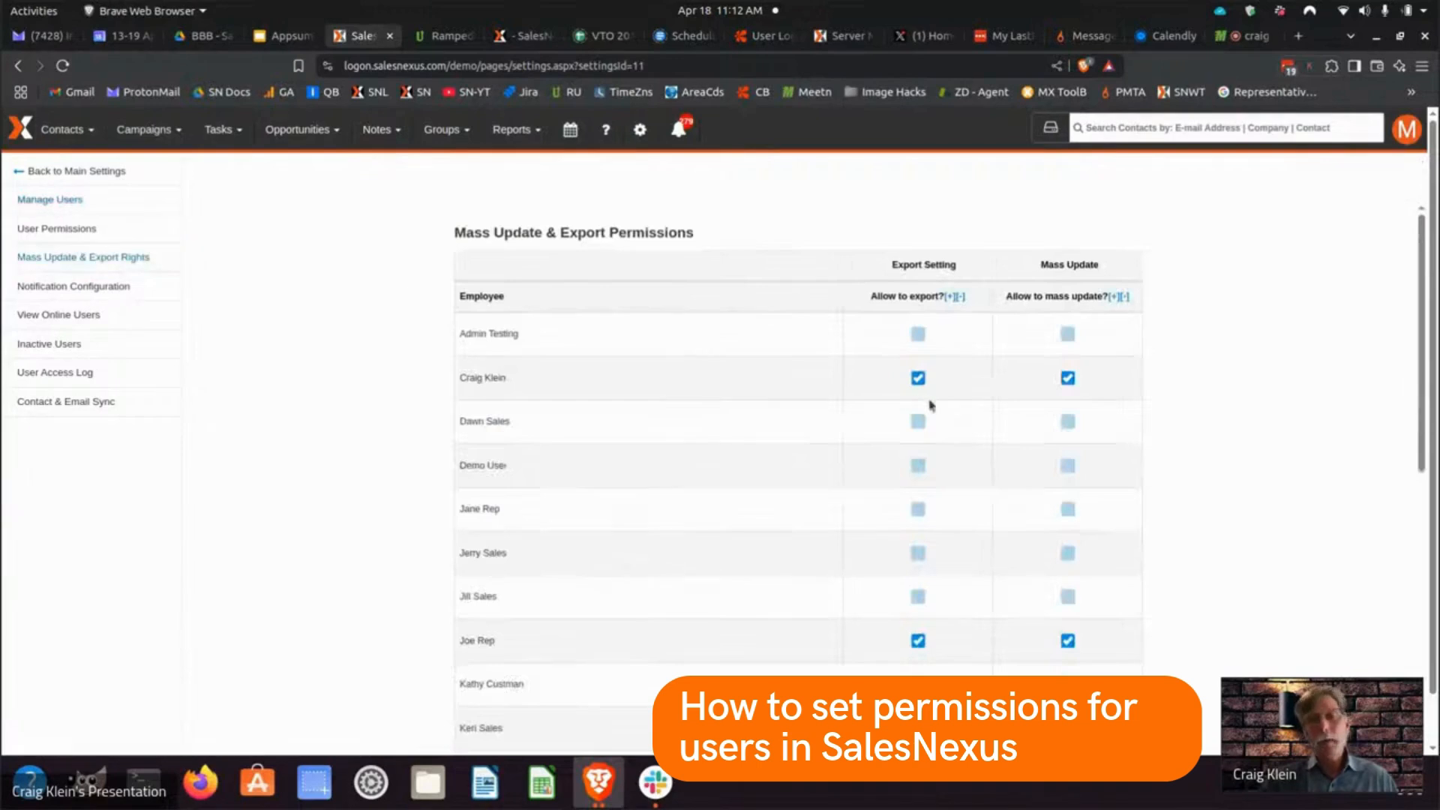
scroll(713, 342, "down", 10)
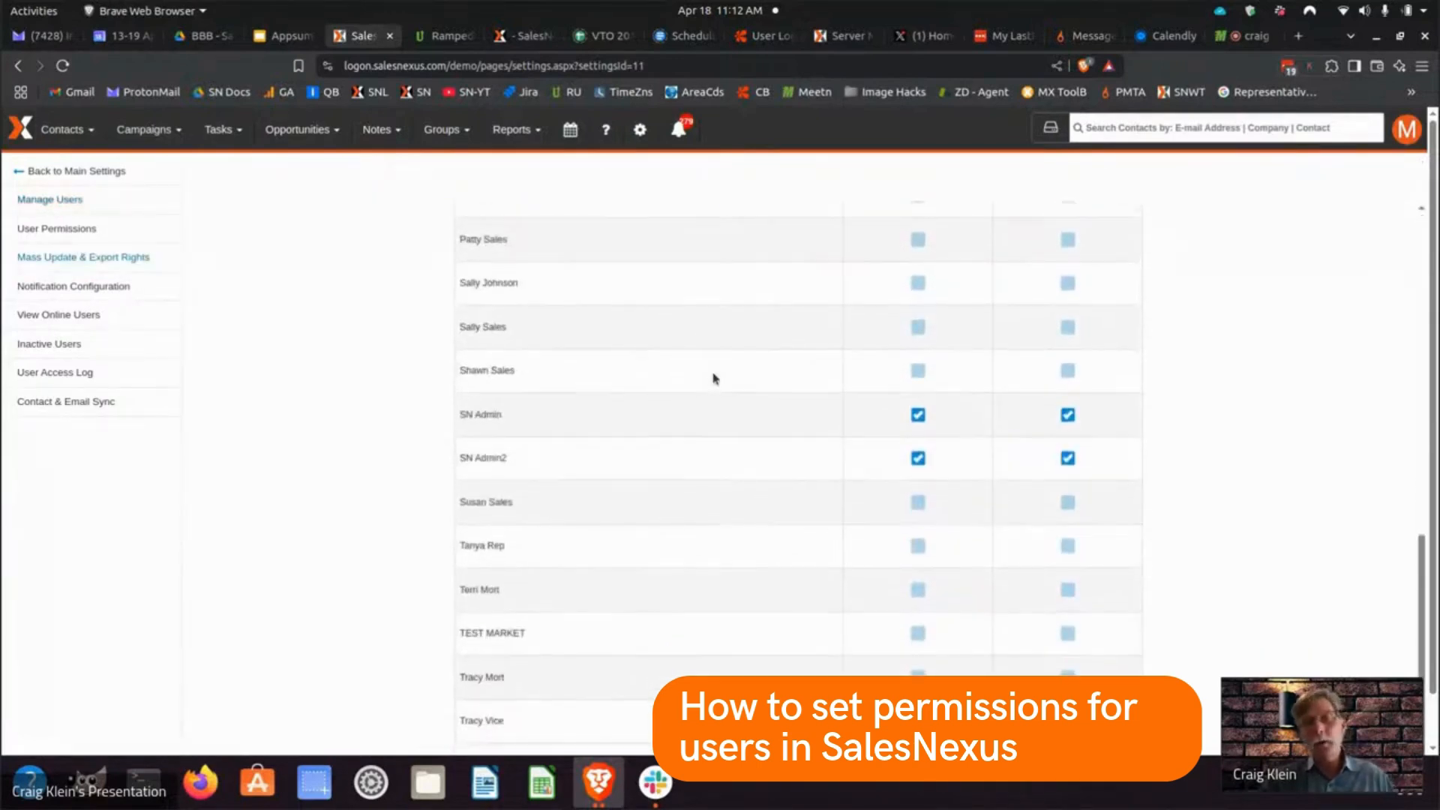
scroll(732, 390, "up", 10)
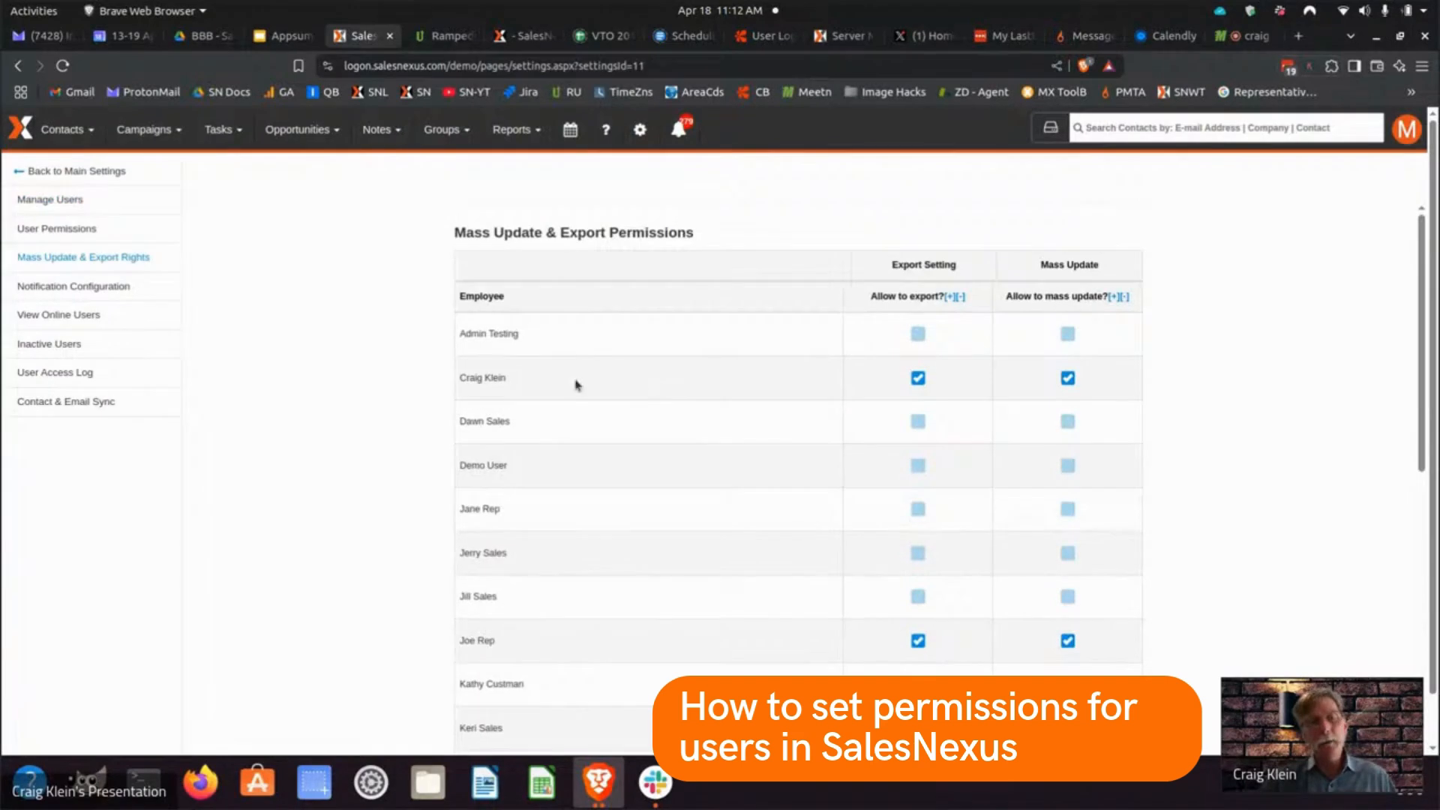
Step: Try out the export and mass update rights for the third employee listed, switching each on and off again
left_click(917, 420)
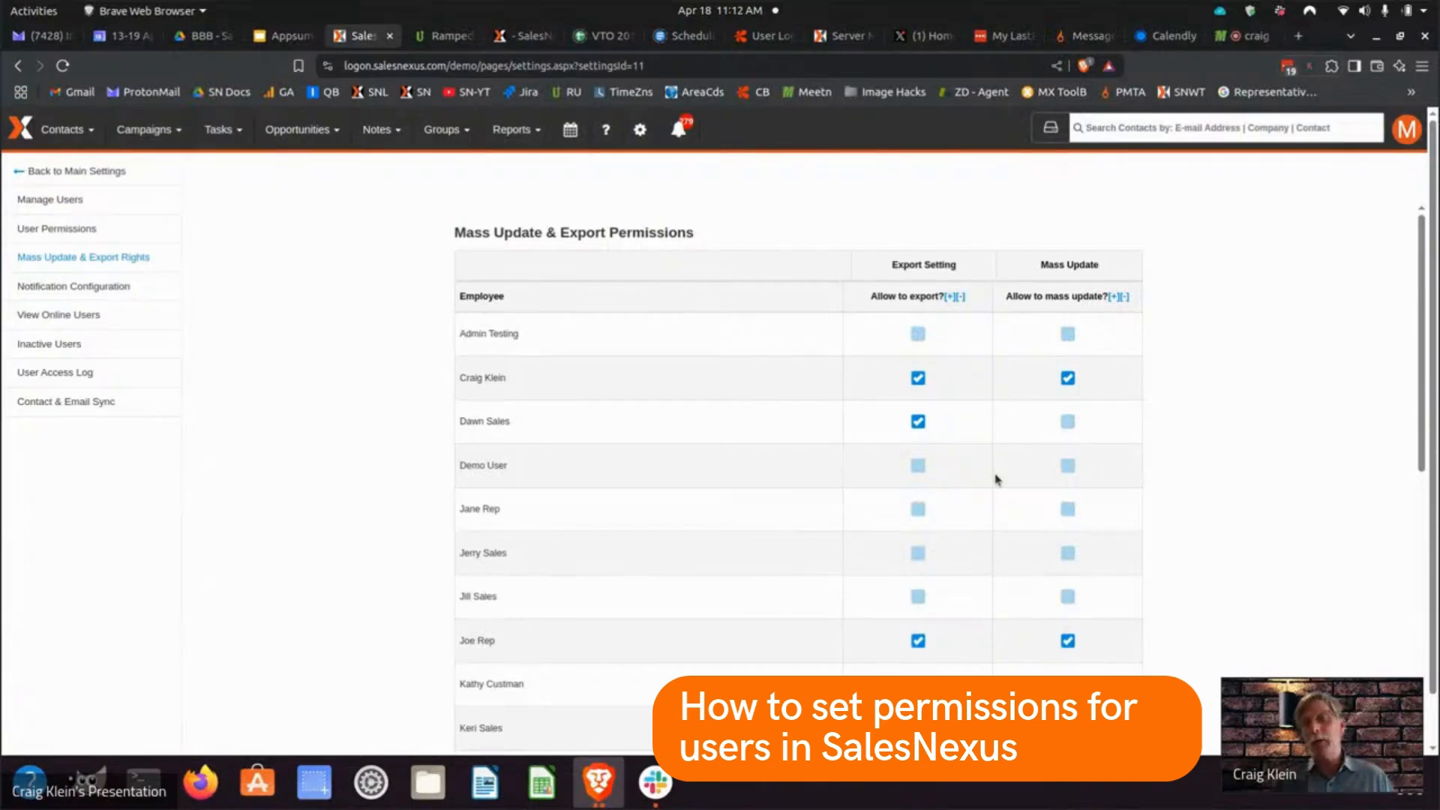
left_click(918, 421)
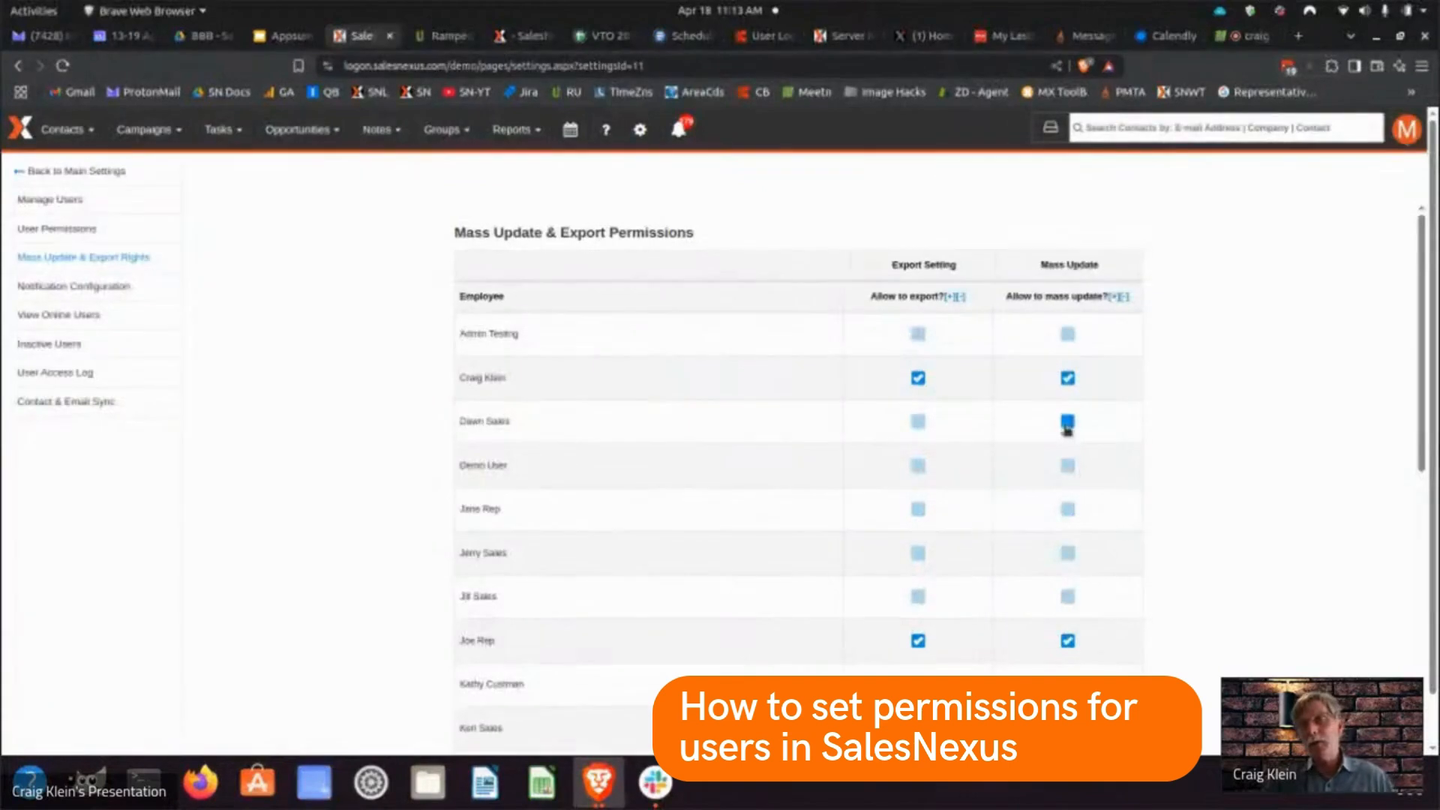
left_click(1067, 422)
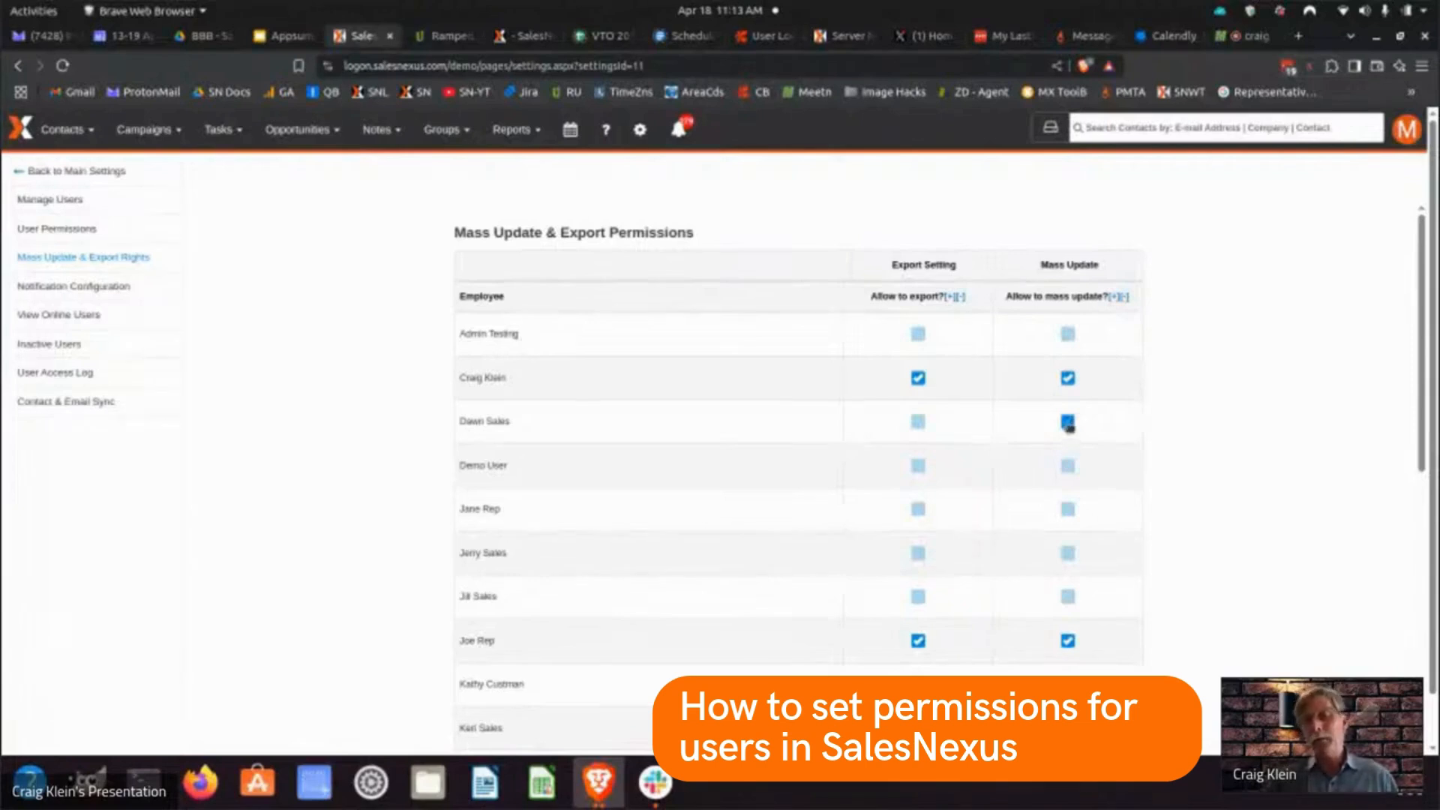
left_click(1068, 424)
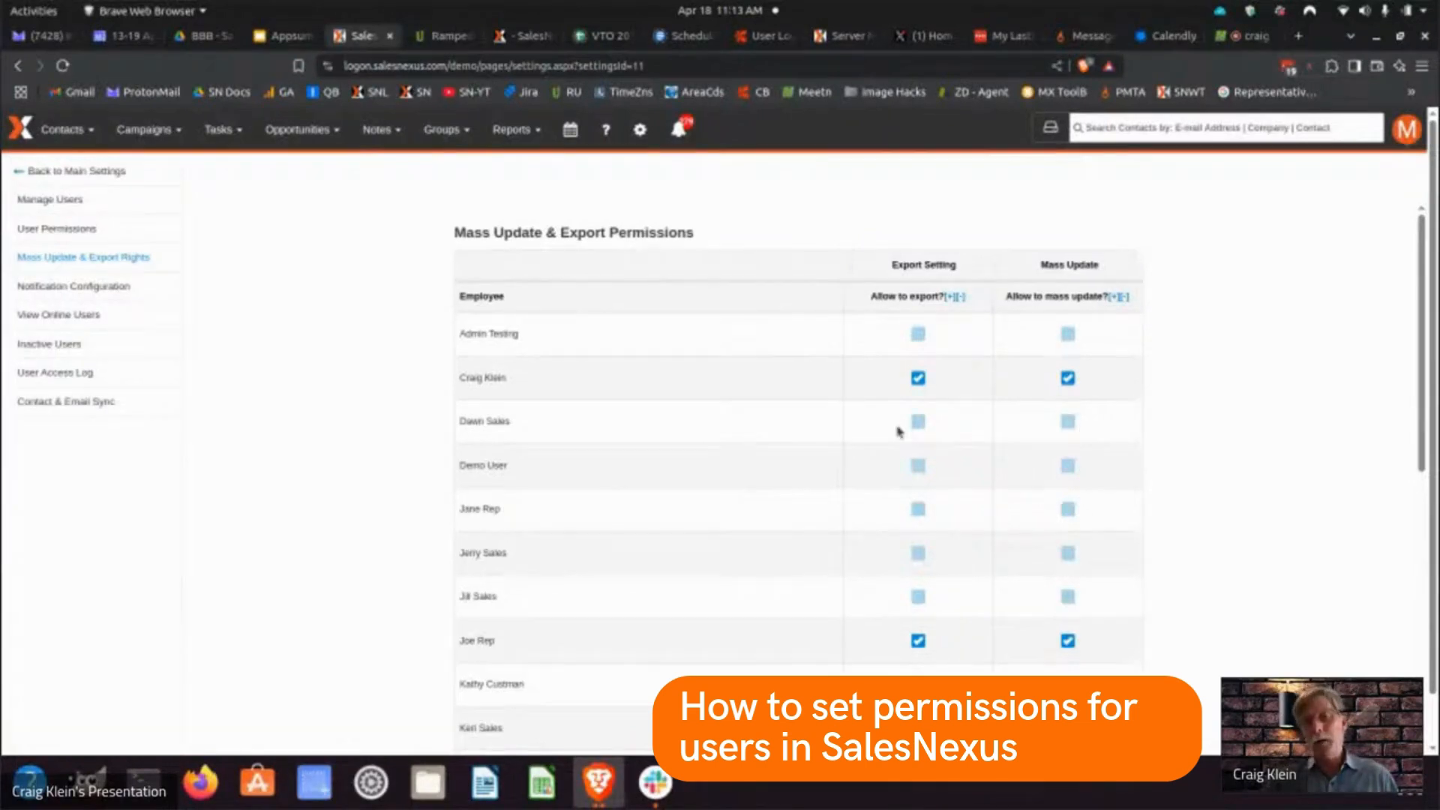
Step: Return to managing users and view the rights of one of the sales administrator accounts
left_click(50, 207)
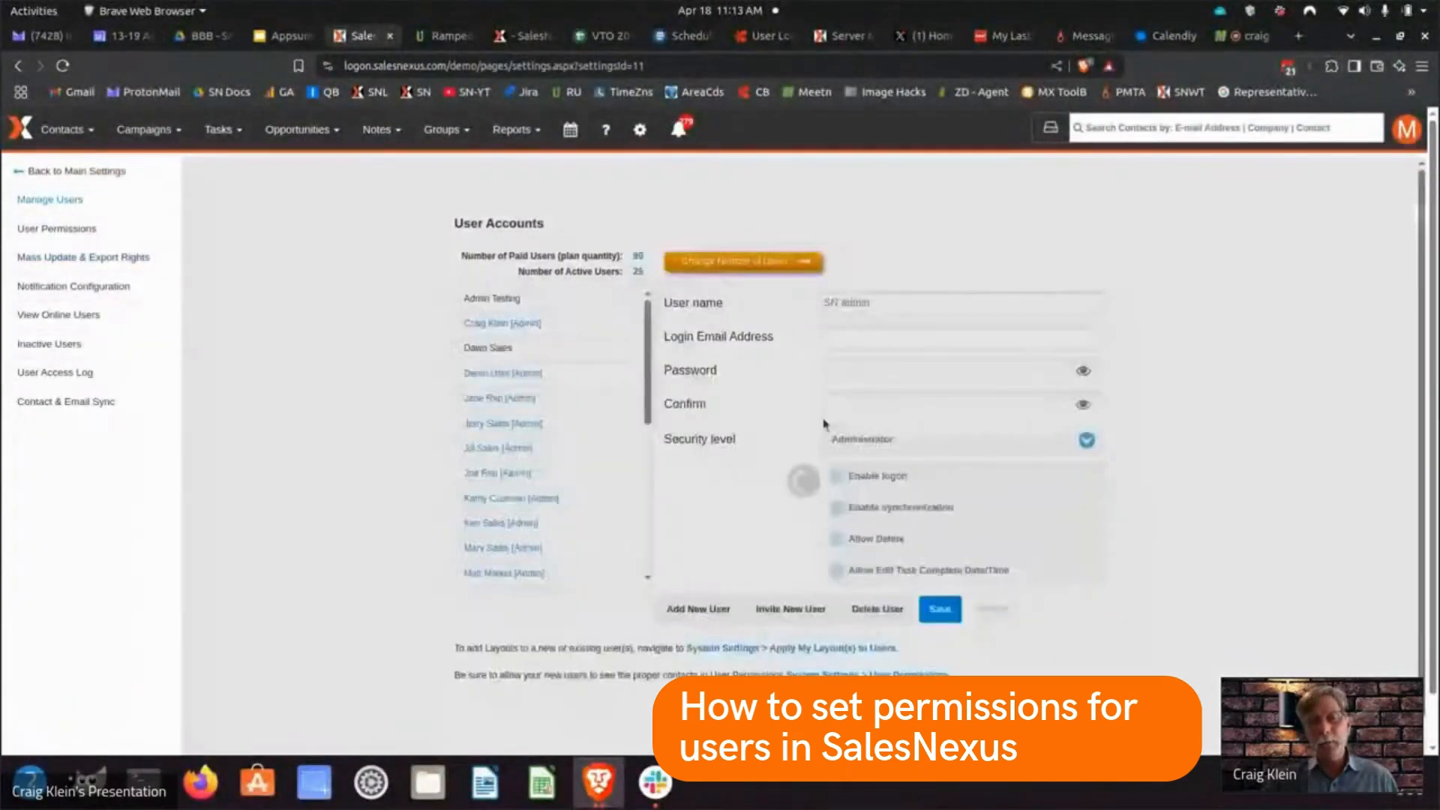
scroll(768, 428, "down", 1)
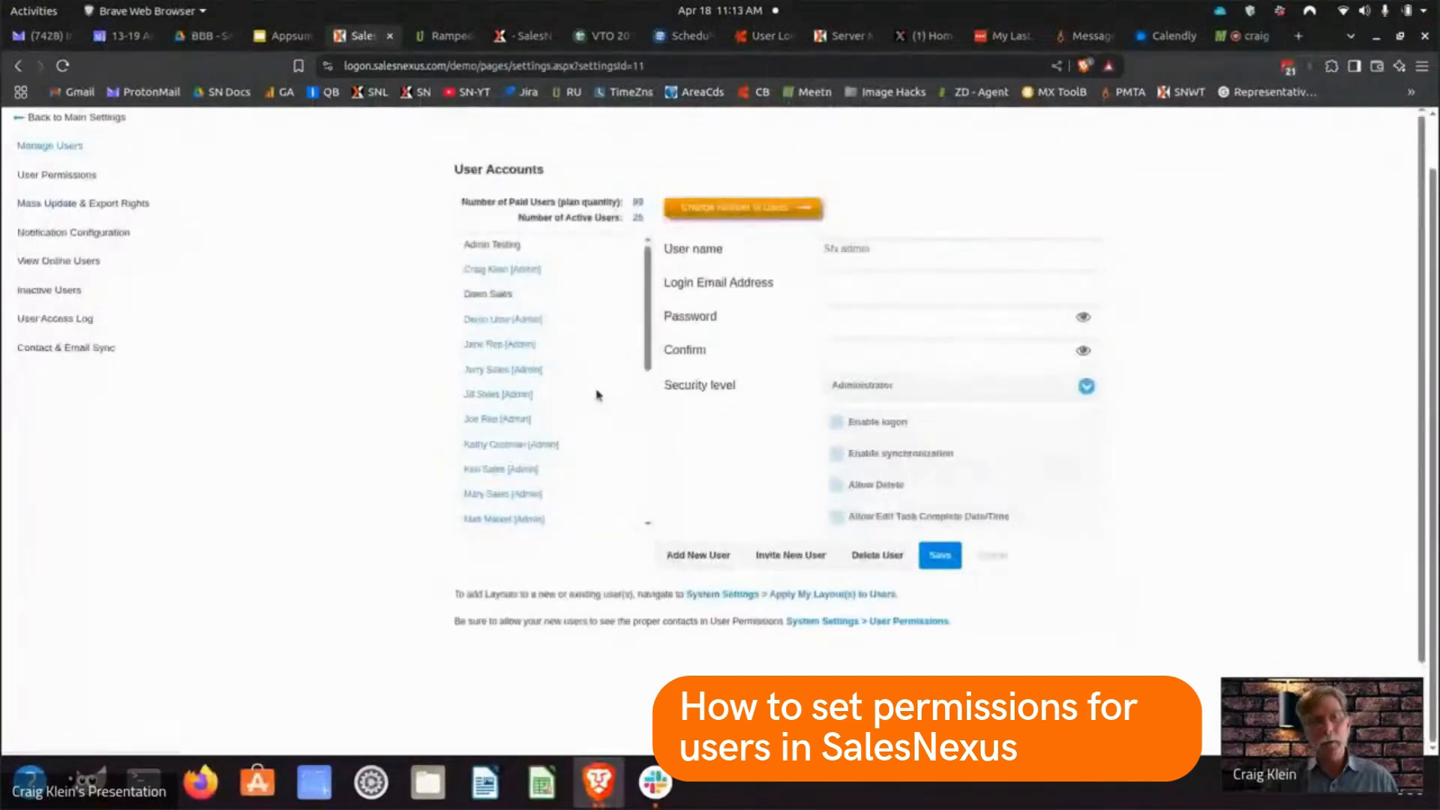
left_click(464, 391)
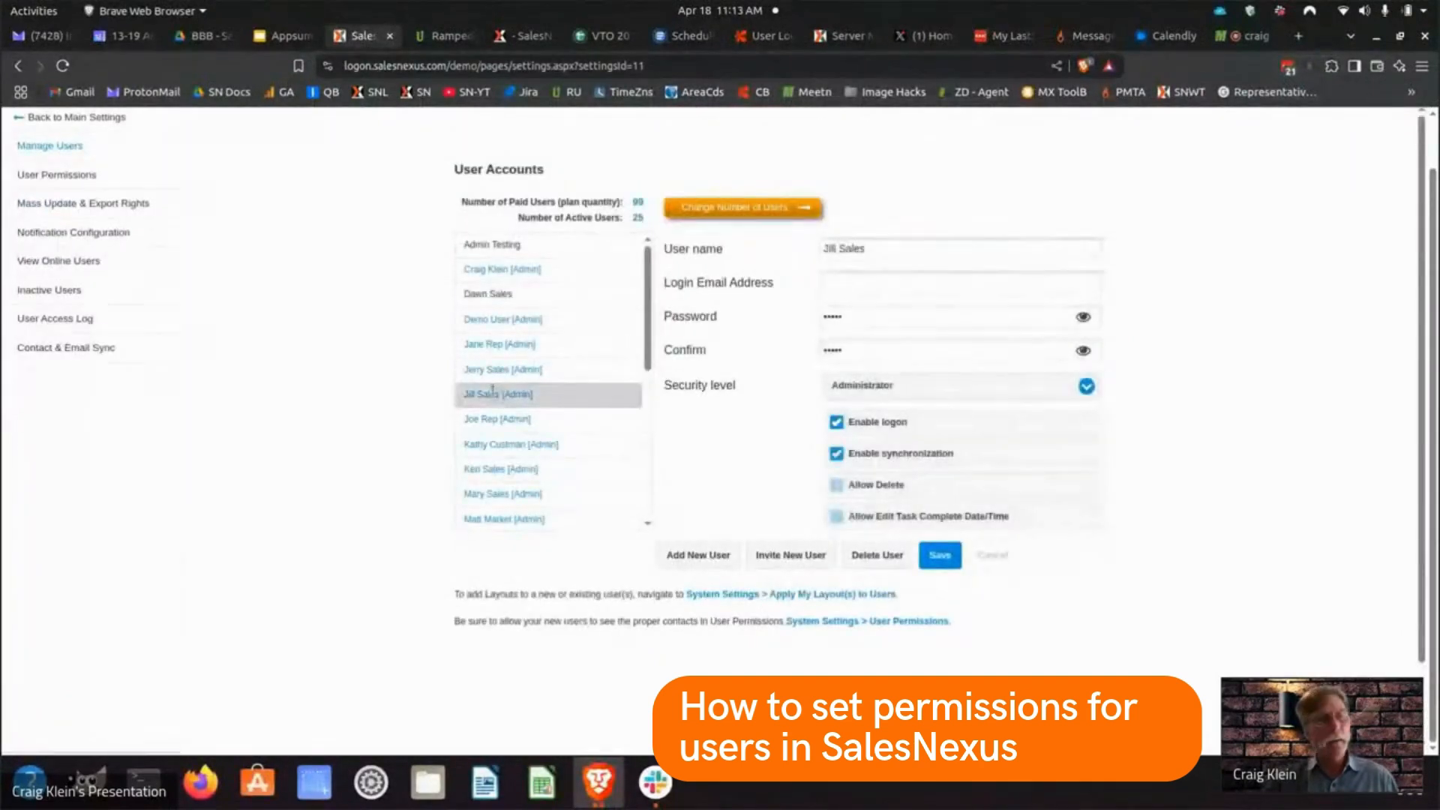
Step: Open the user permissions and examine which user types can be allowed to create or edit campaigns and templates
left_click(45, 180)
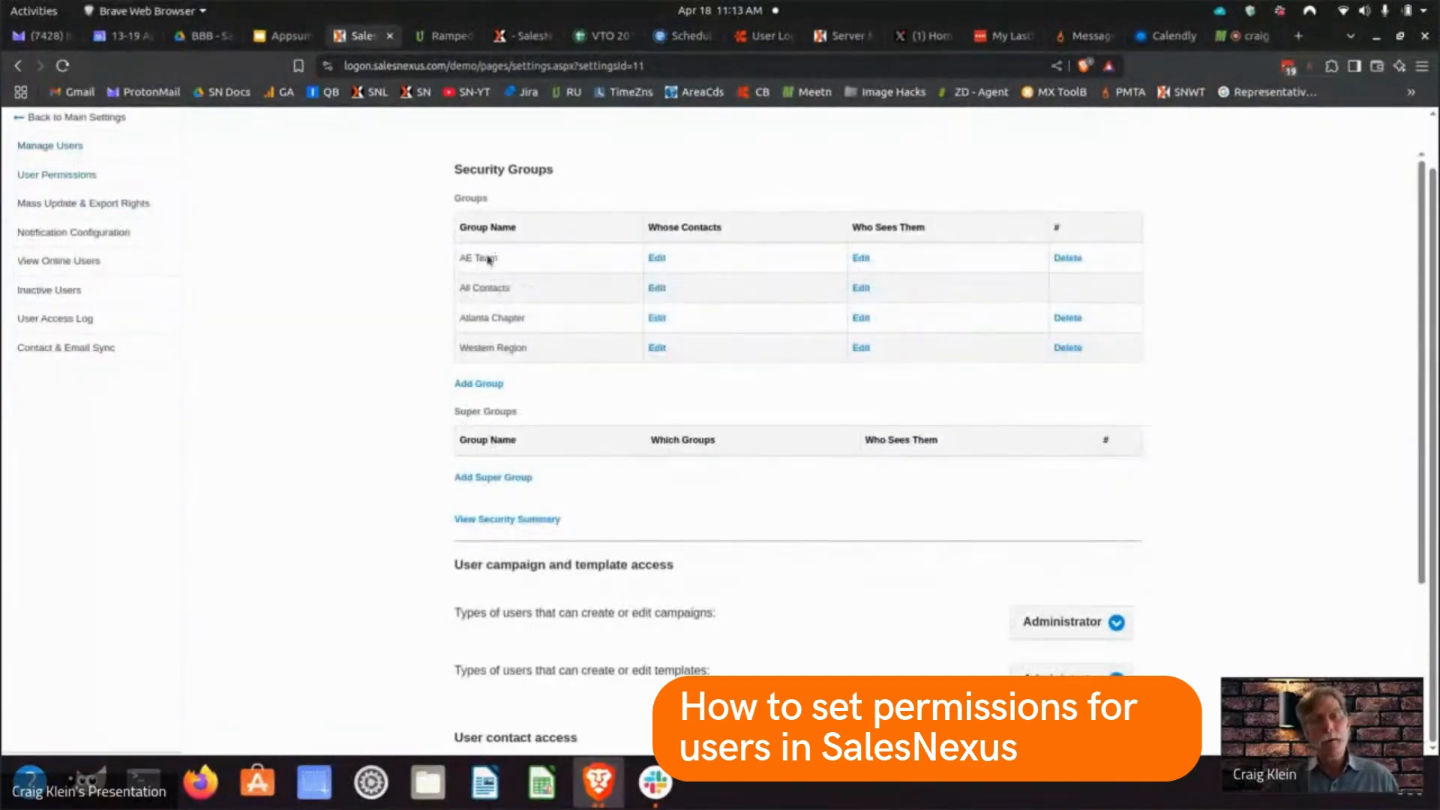
scroll(930, 458, "down", 3)
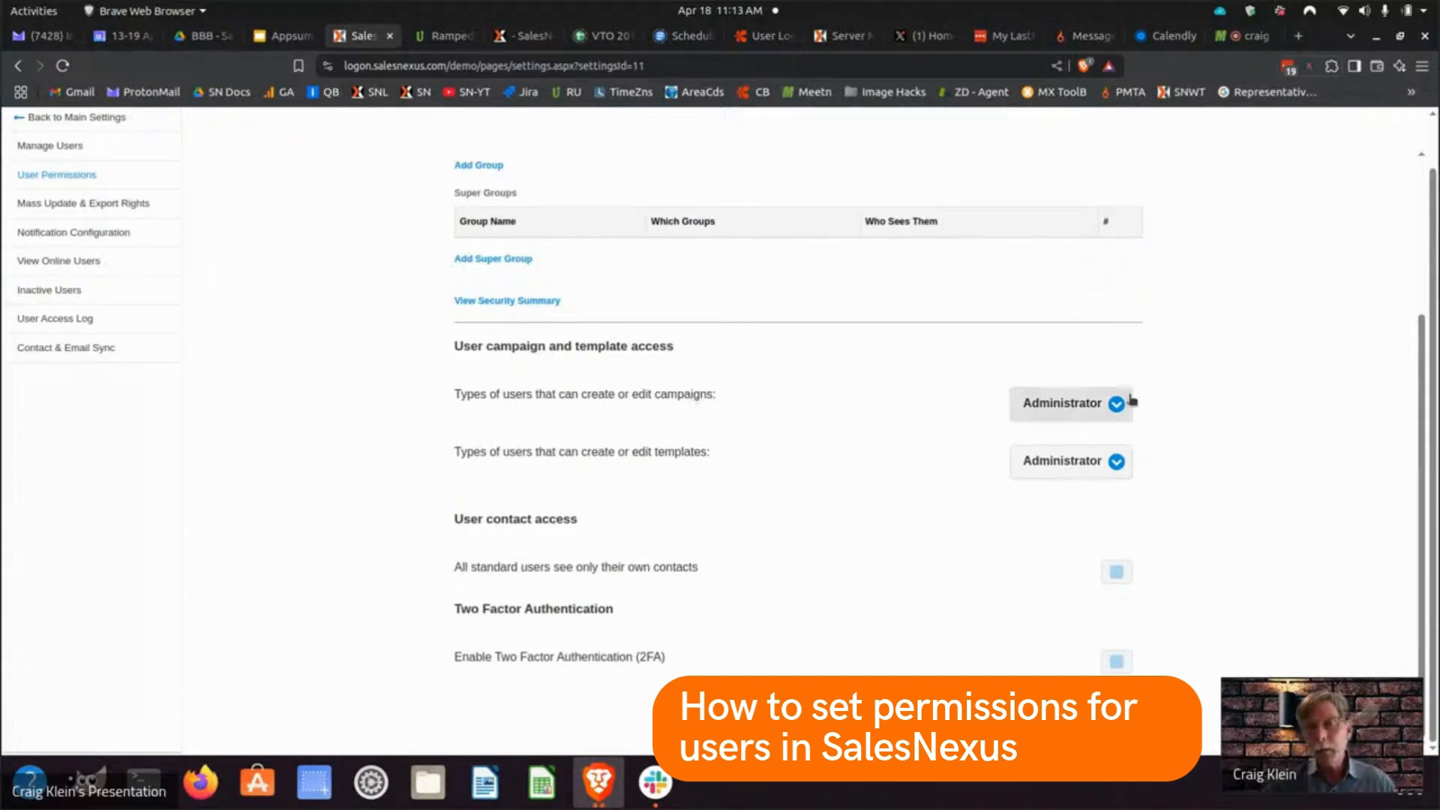
left_click(1113, 412)
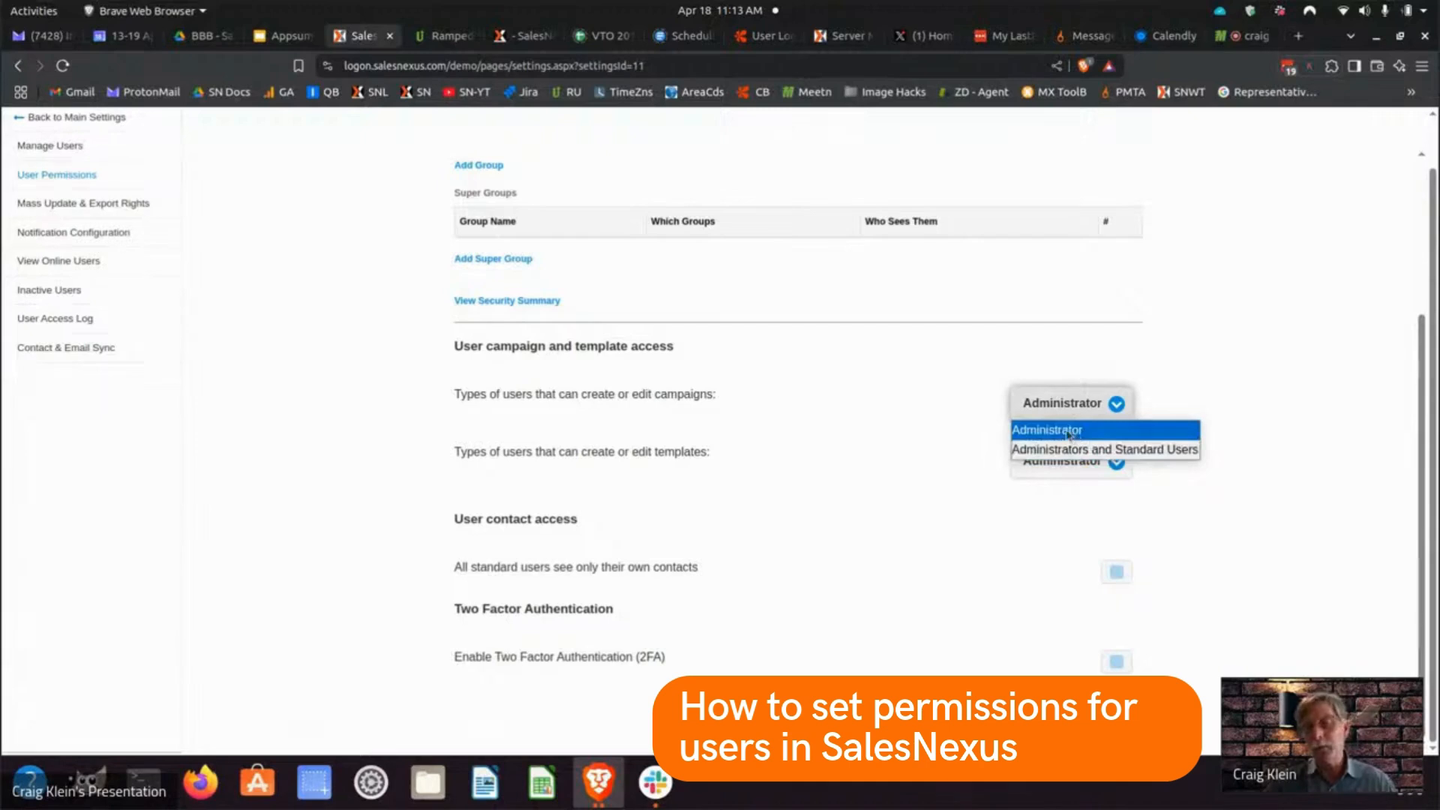
left_click(853, 433)
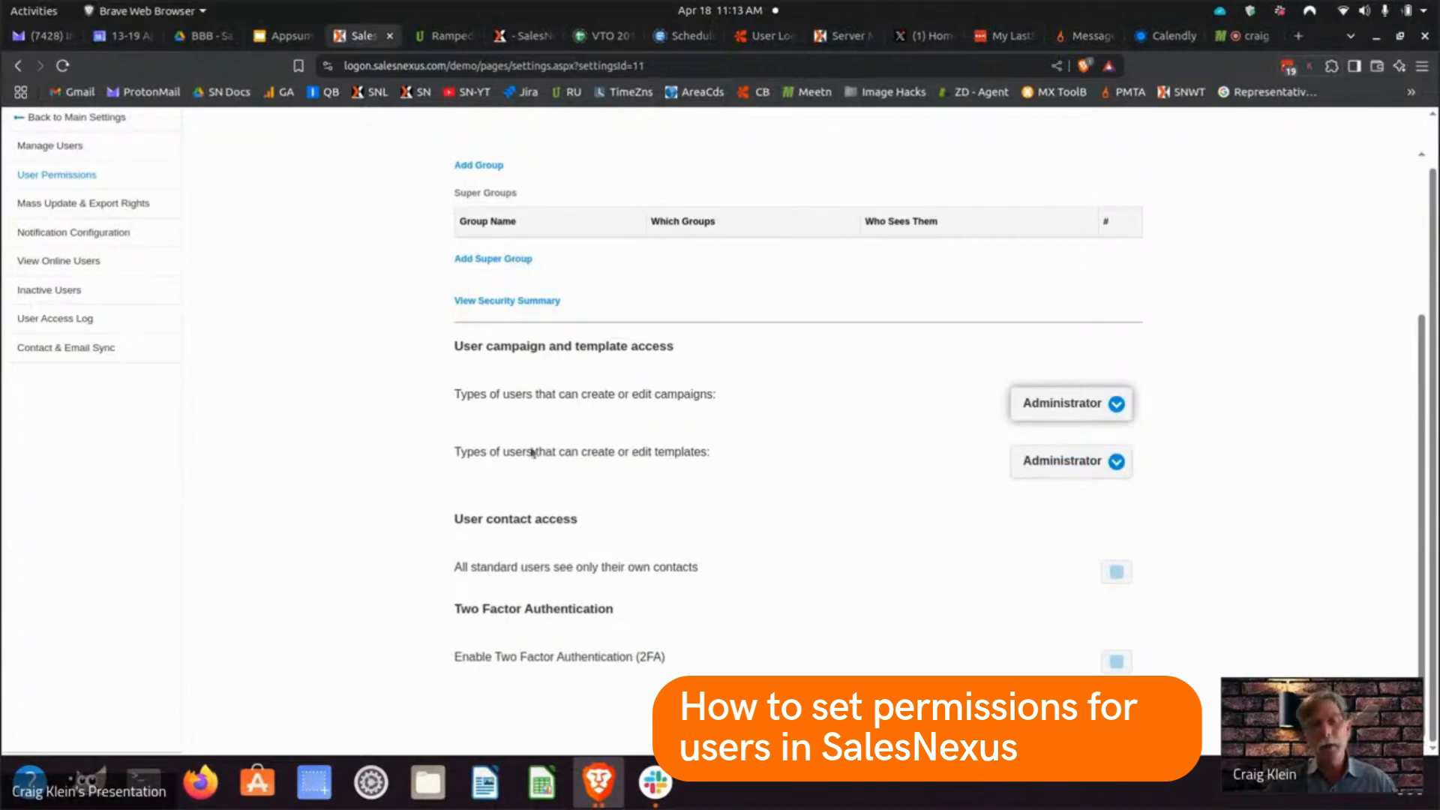
left_click(1034, 467)
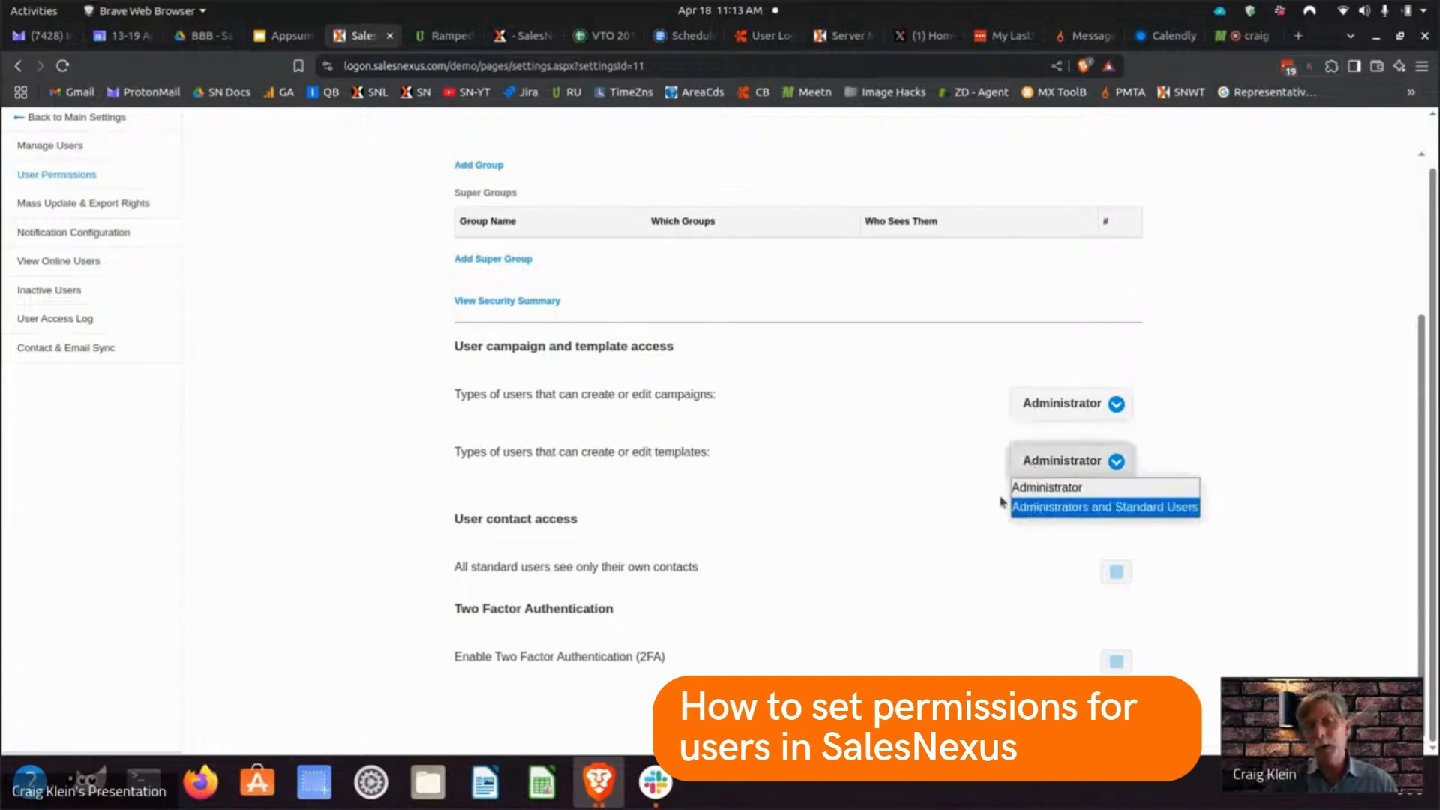
left_click(910, 482)
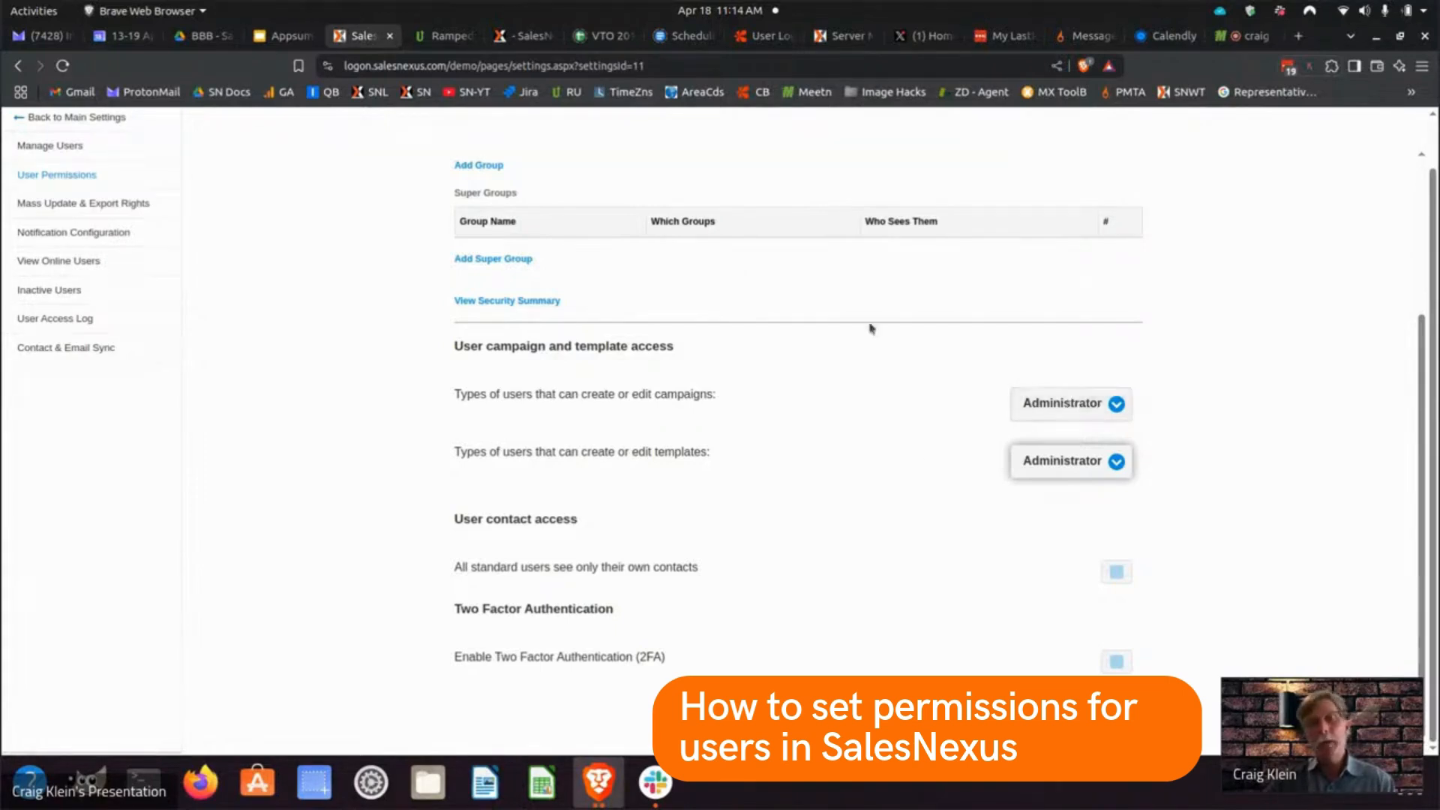
Step: Select the Demo User account in the user management settings and turn off its Allow Delete right
left_click(92, 154)
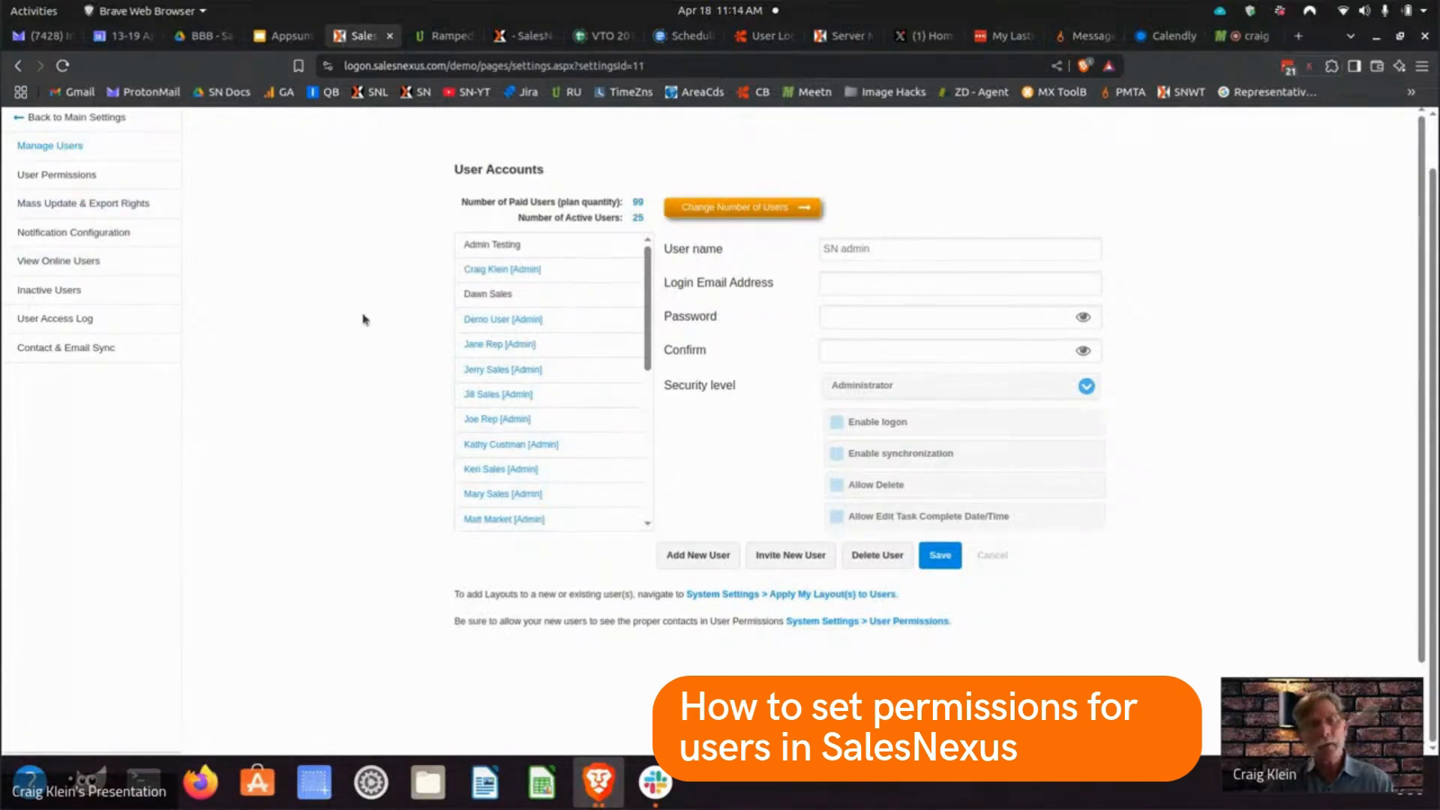
left_click(484, 315)
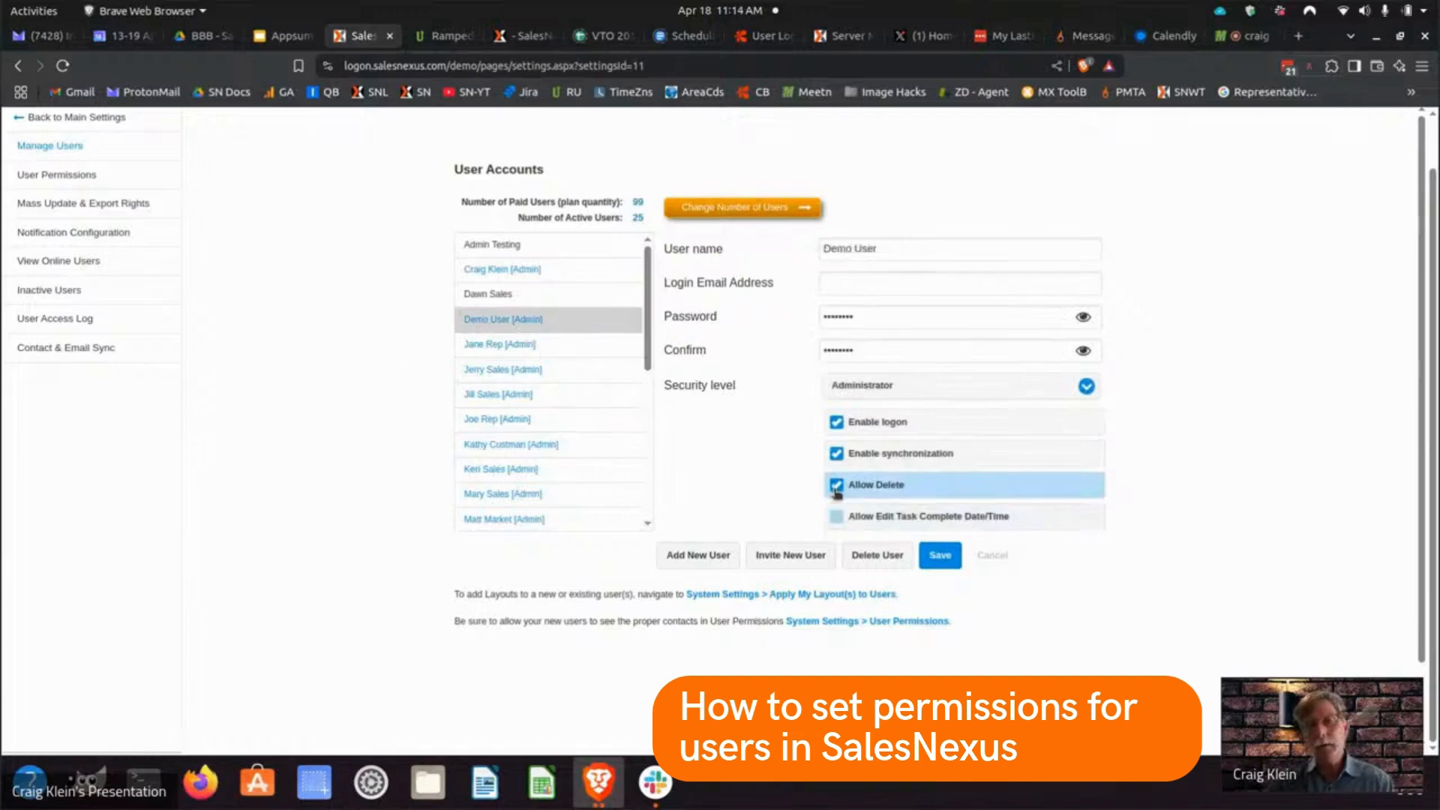
left_click(837, 487)
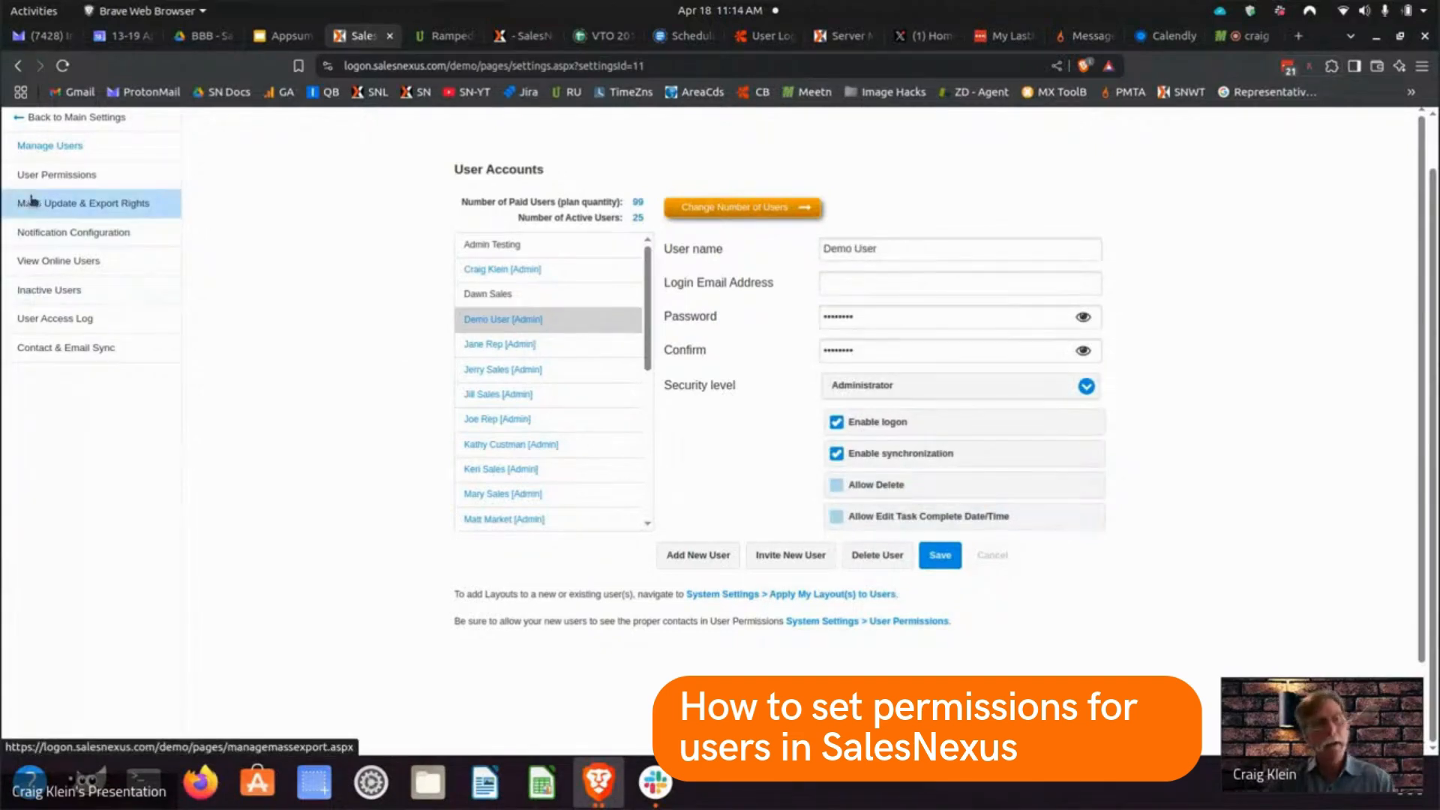
Step: Review the employees' export and mass update permissions again
left_click(42, 217)
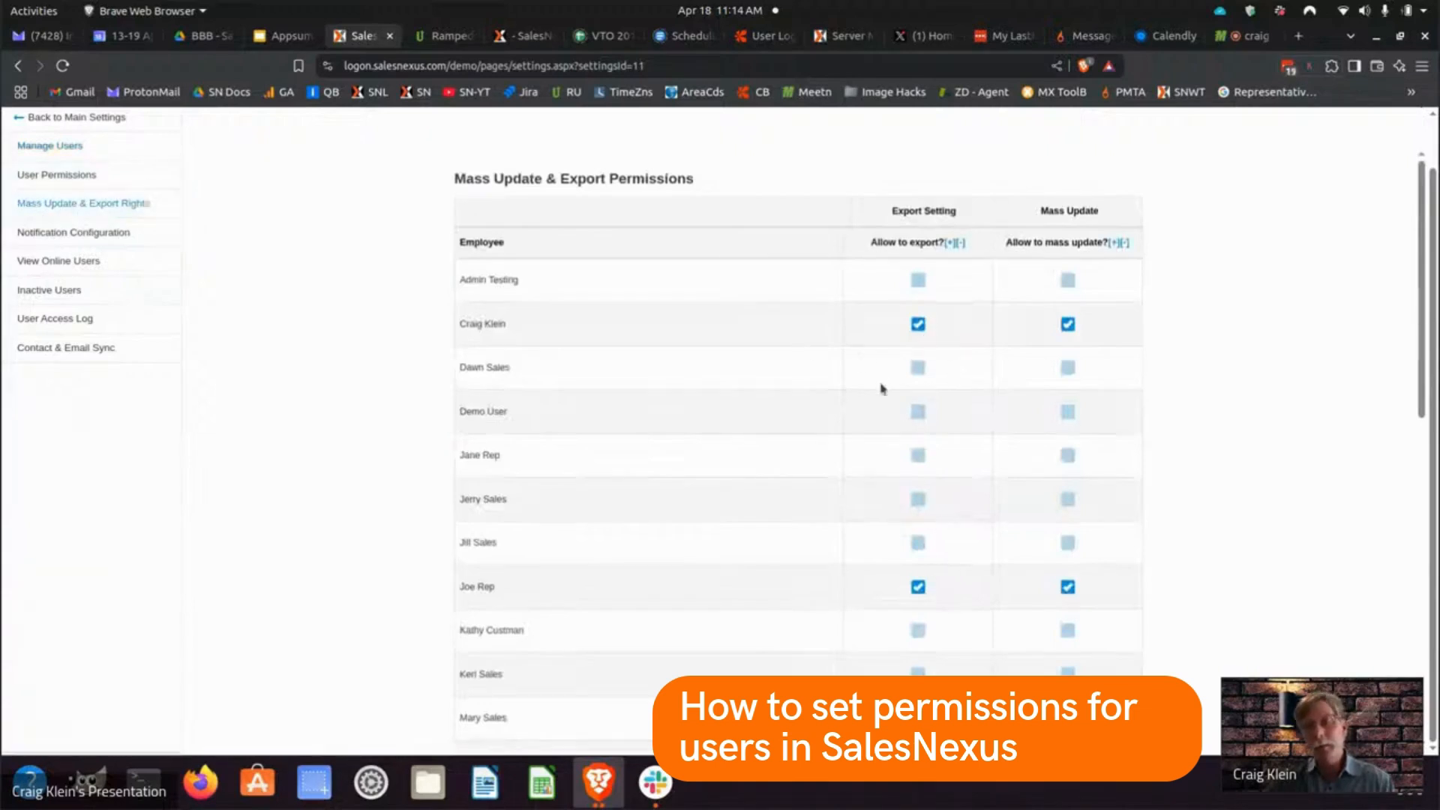
scroll(975, 563, "down", 6)
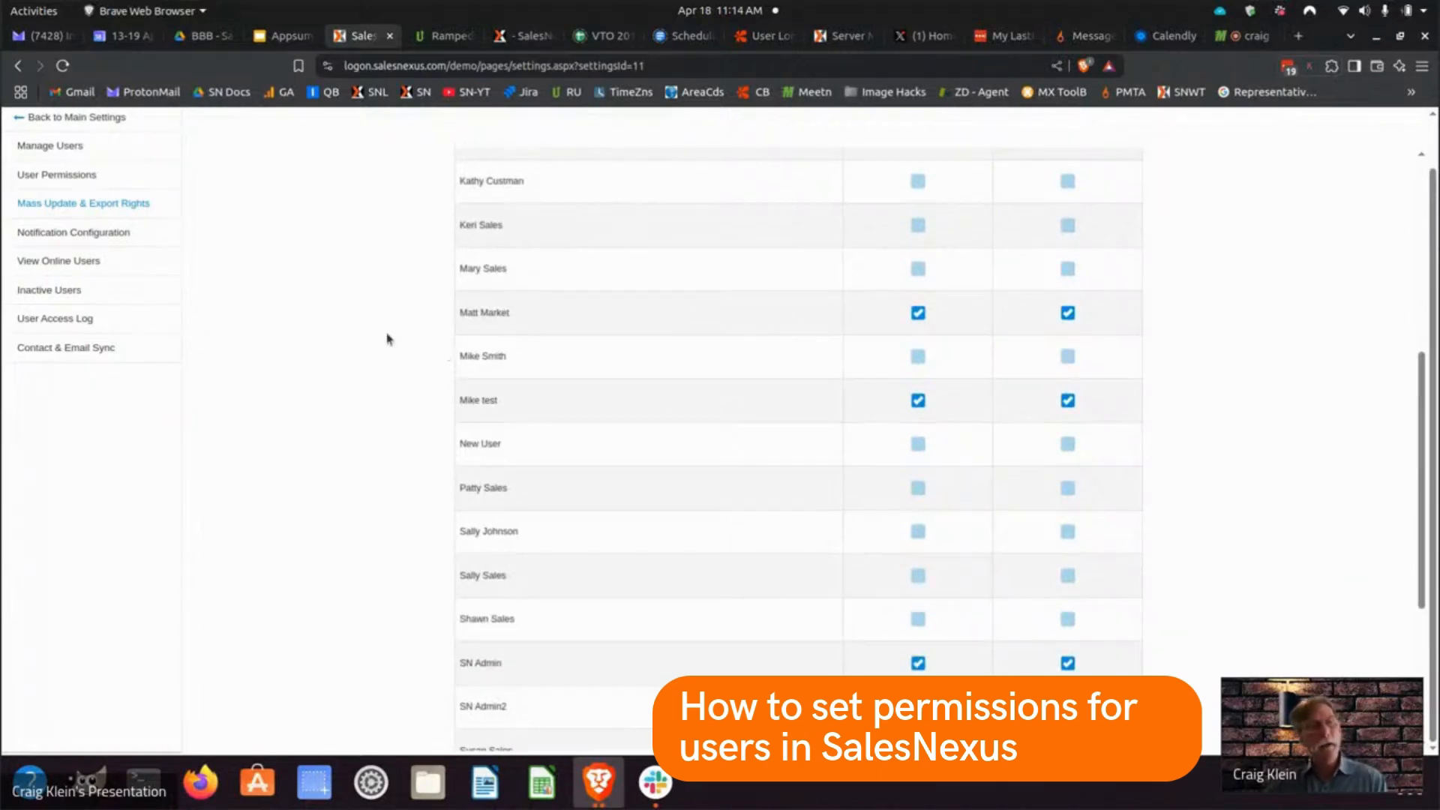
Step: In the user permissions, try out limiting all standard users to only their own contacts and switch the restriction off again
left_click(65, 179)
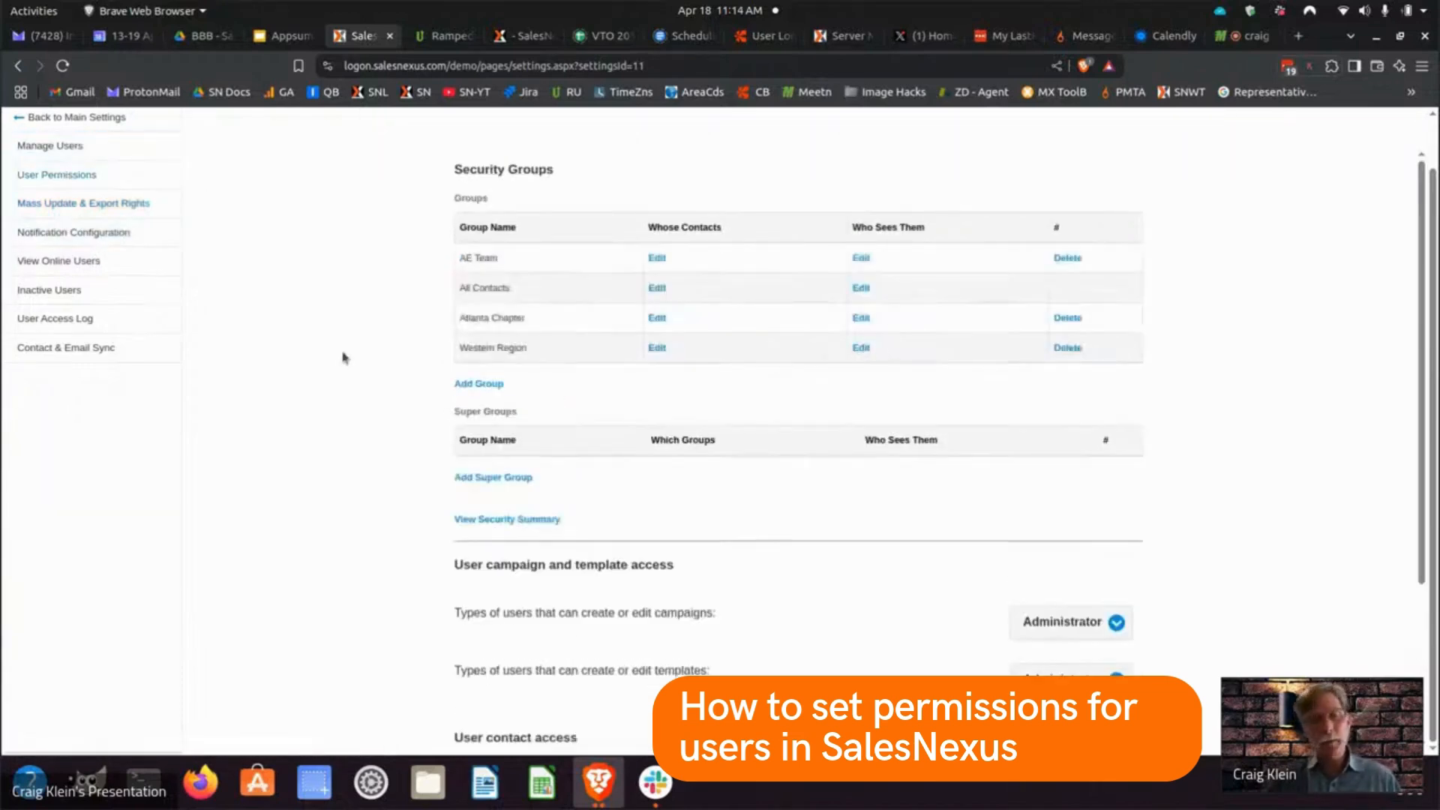
scroll(750, 330, "down", 3)
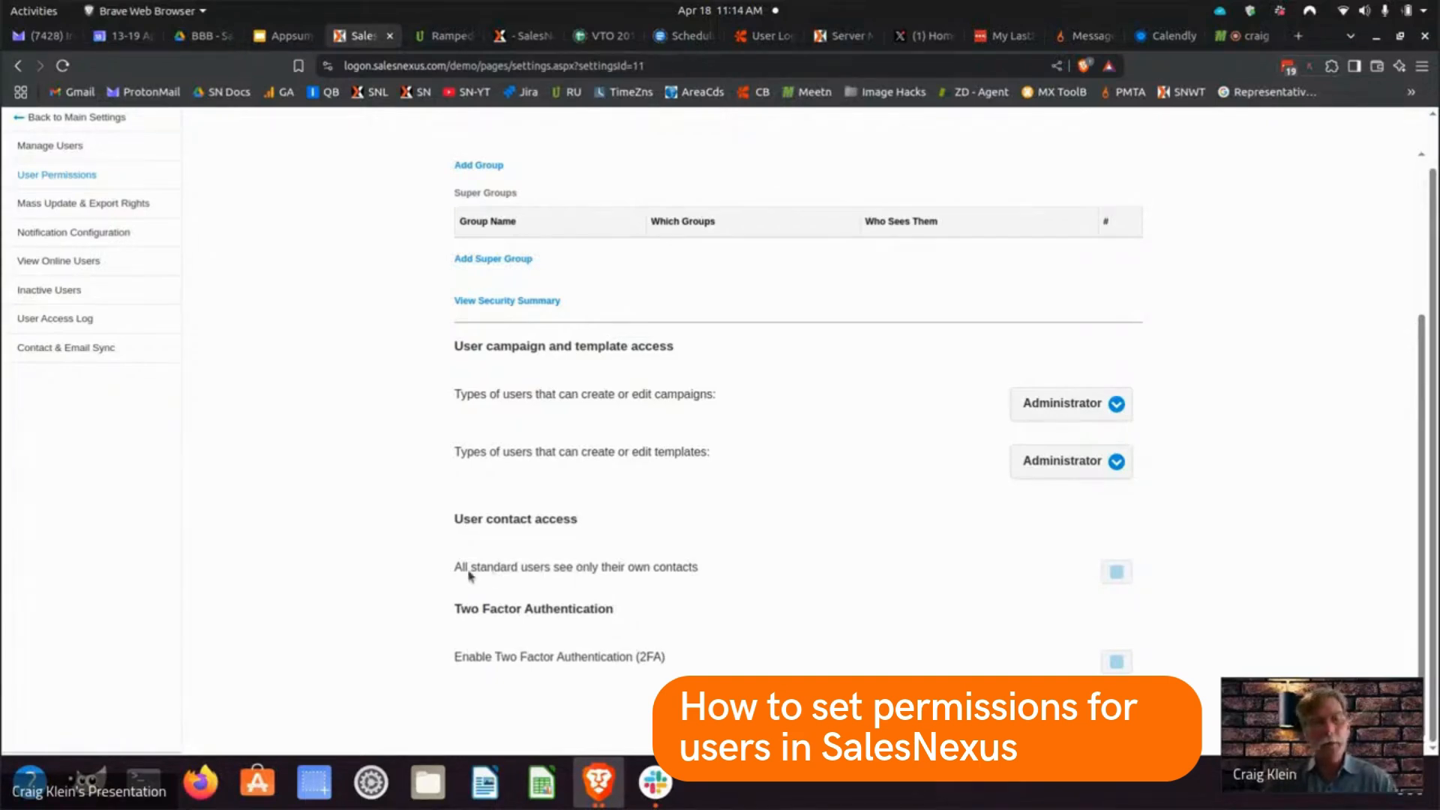
left_click(1113, 574)
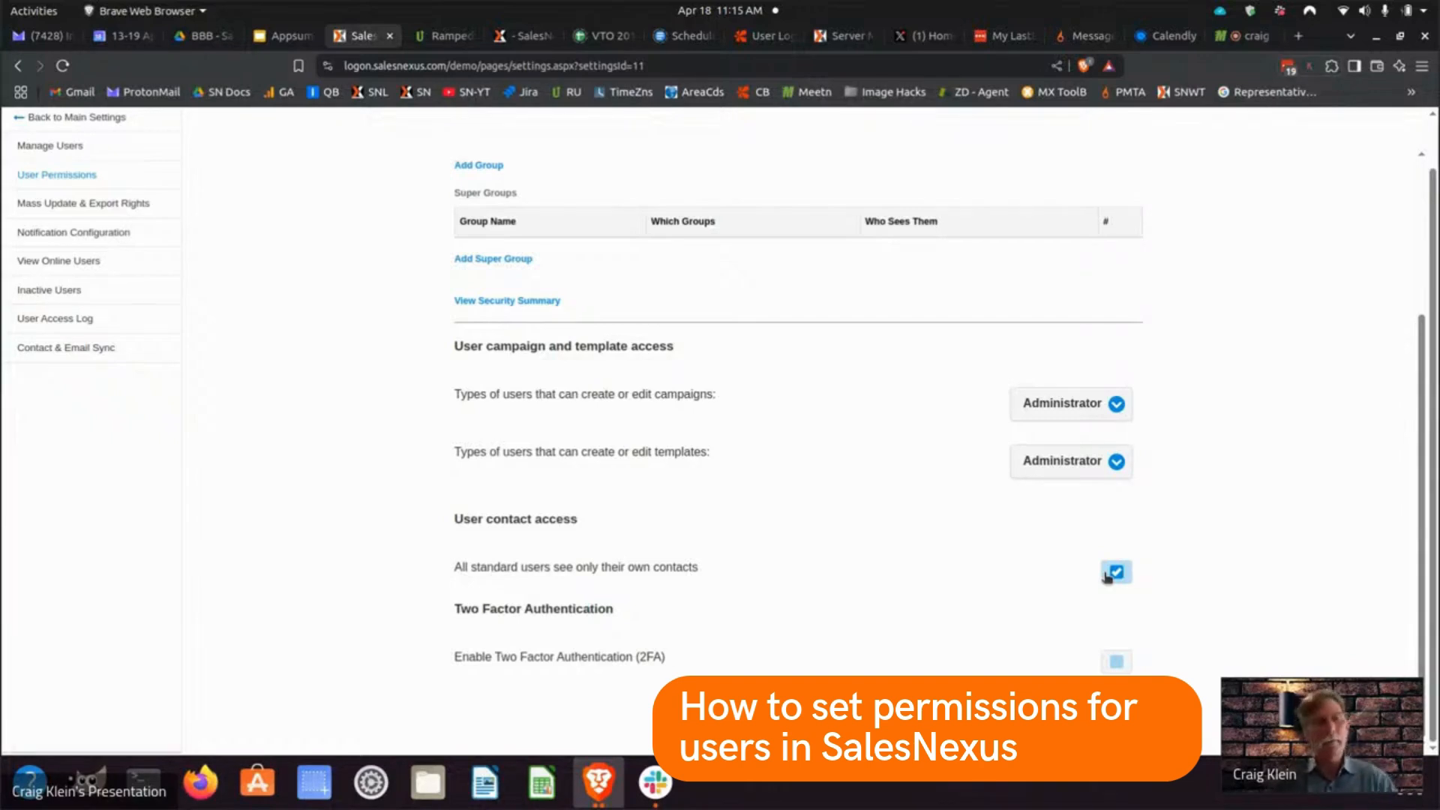
left_click(1114, 572)
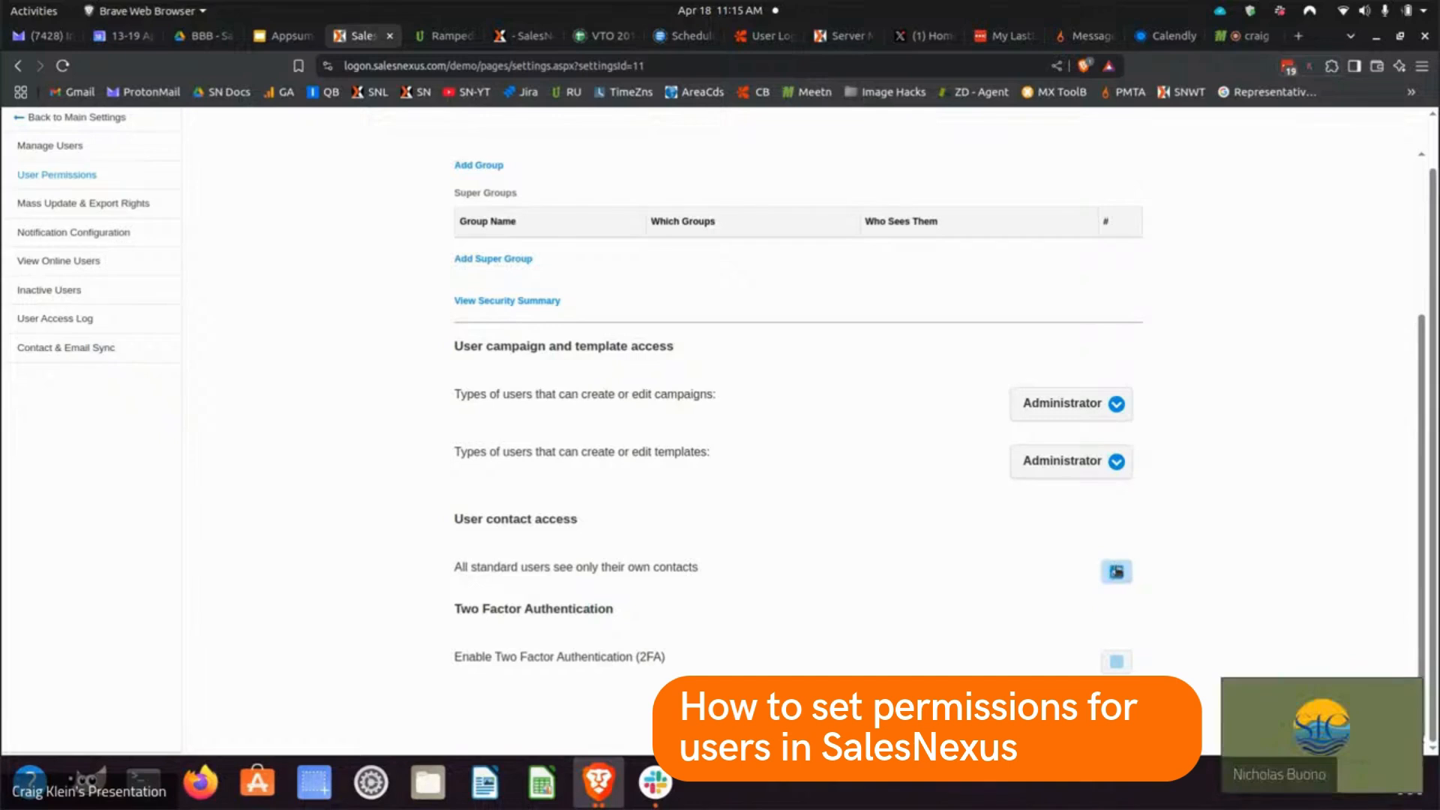